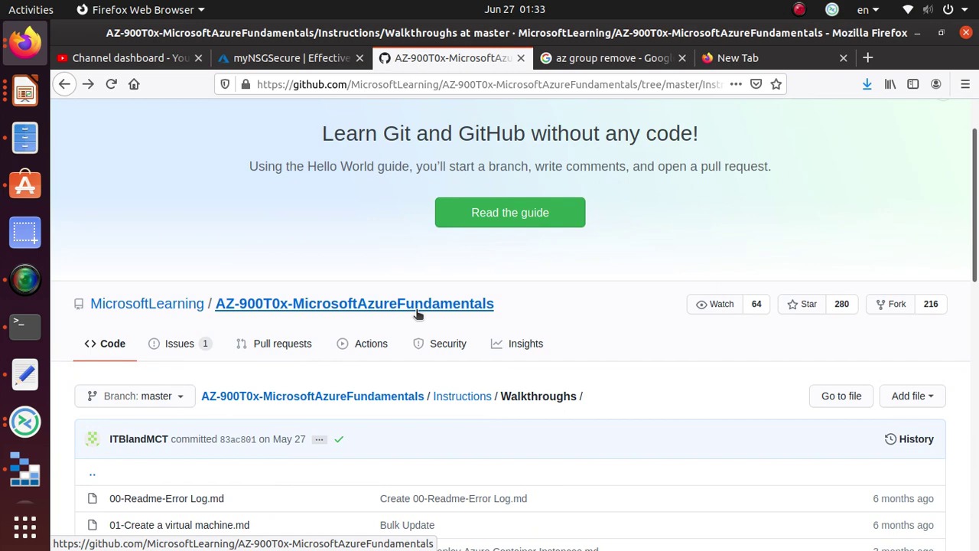
Find the 13-Implement Azure Key Vault.md walkthrough in the repository's Walkthroughs folder and open it.
scroll(418, 314, down, 5)
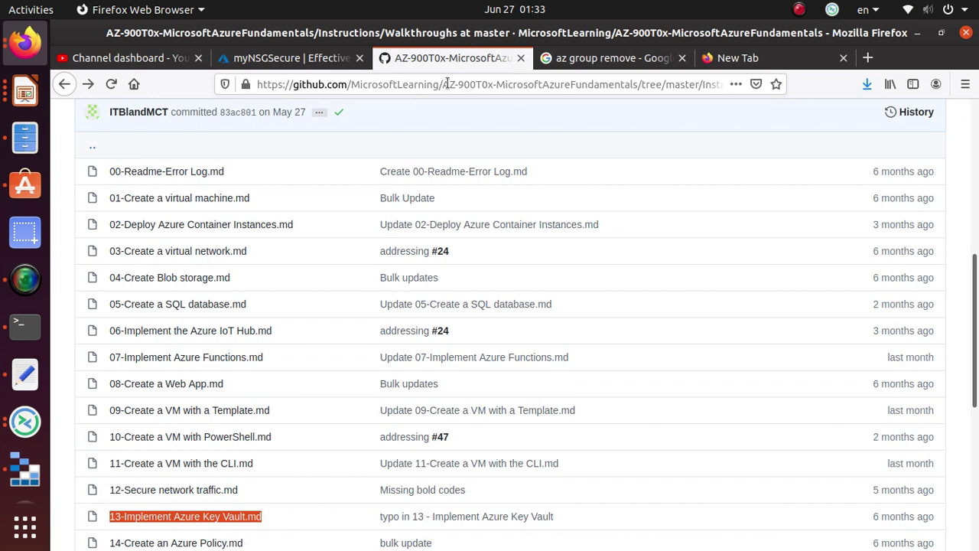
scroll(314, 344, down, 2)
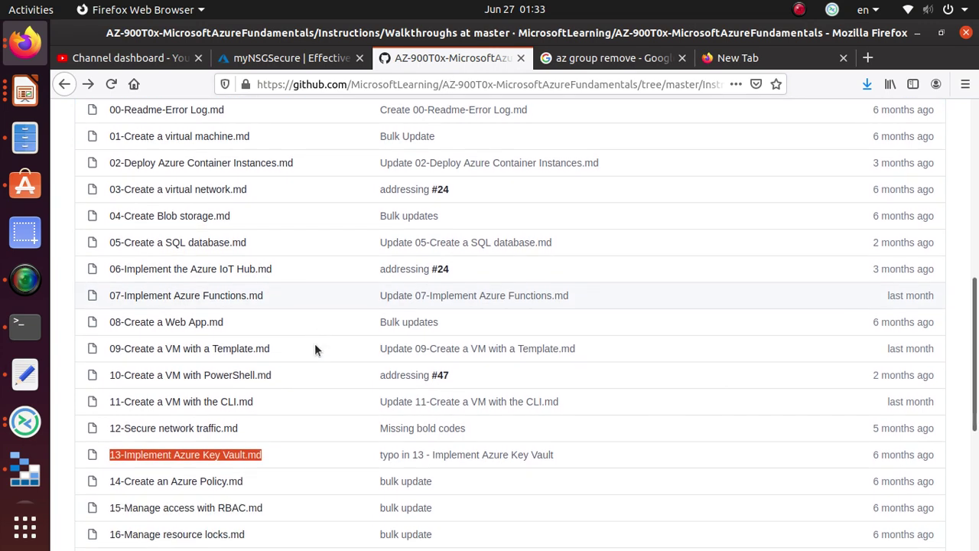
scroll(328, 387, up, 1)
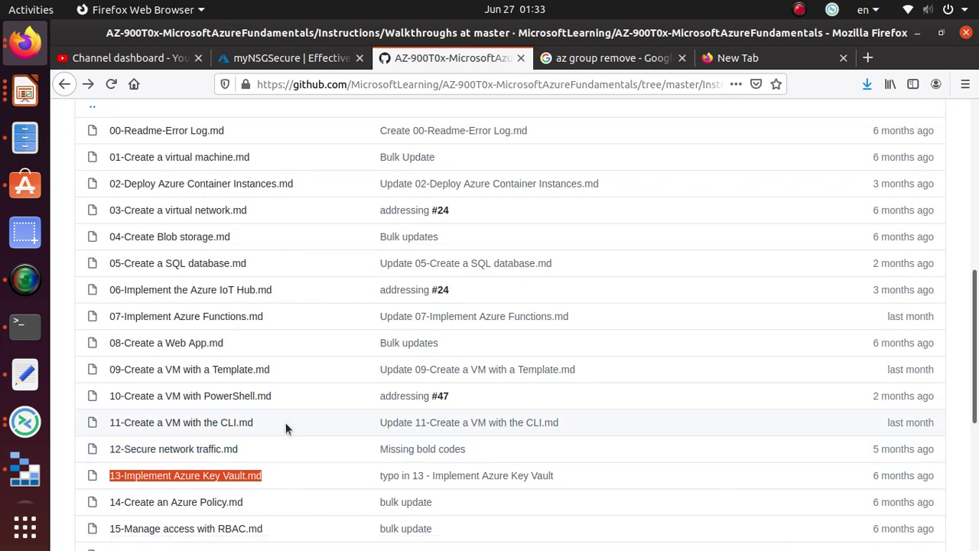
scroll(286, 422, down, 5)
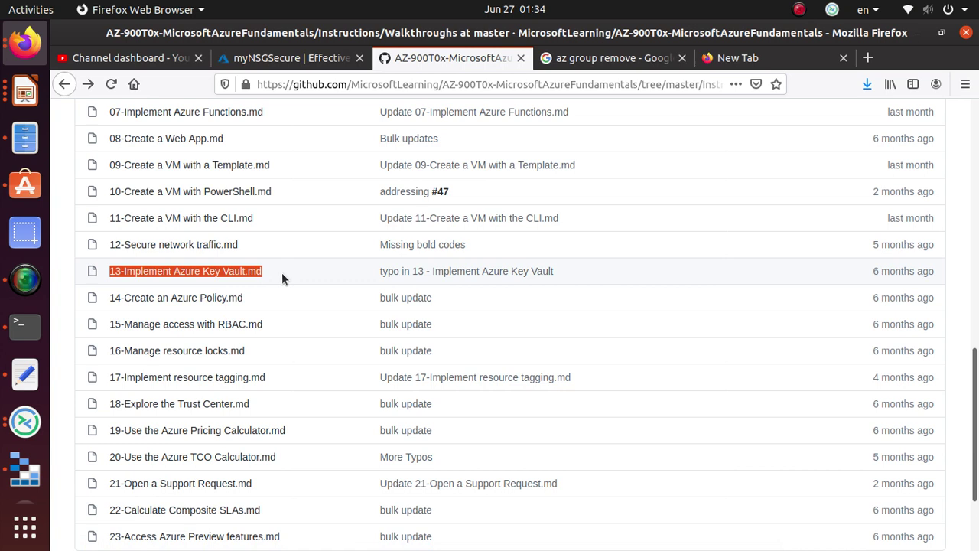
click(234, 274)
Read the walkthrough's introduction and the Task 1 instructions for creating an Azure Key Vault, including the settings table and options to review.
scroll(230, 271, down, 5)
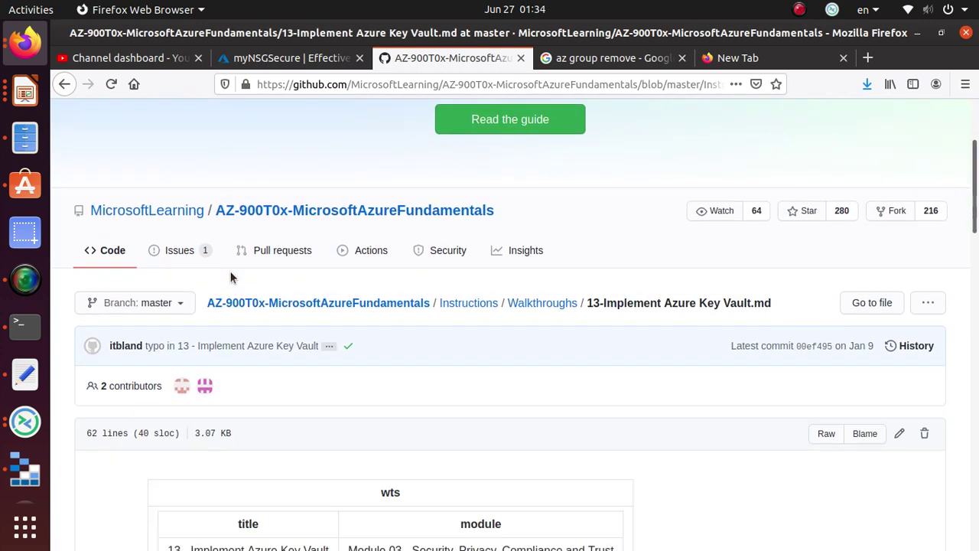
scroll(230, 272, down, 2)
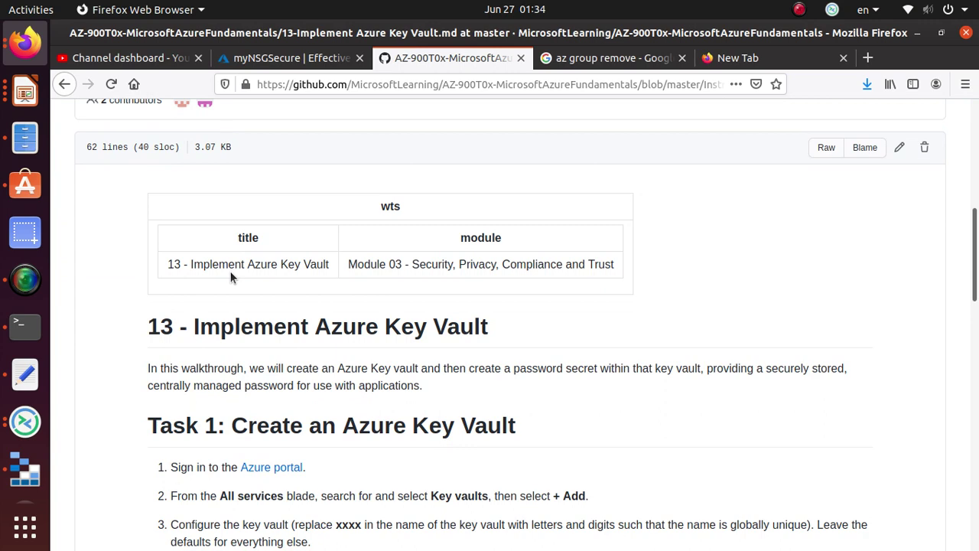
scroll(230, 272, down, 3)
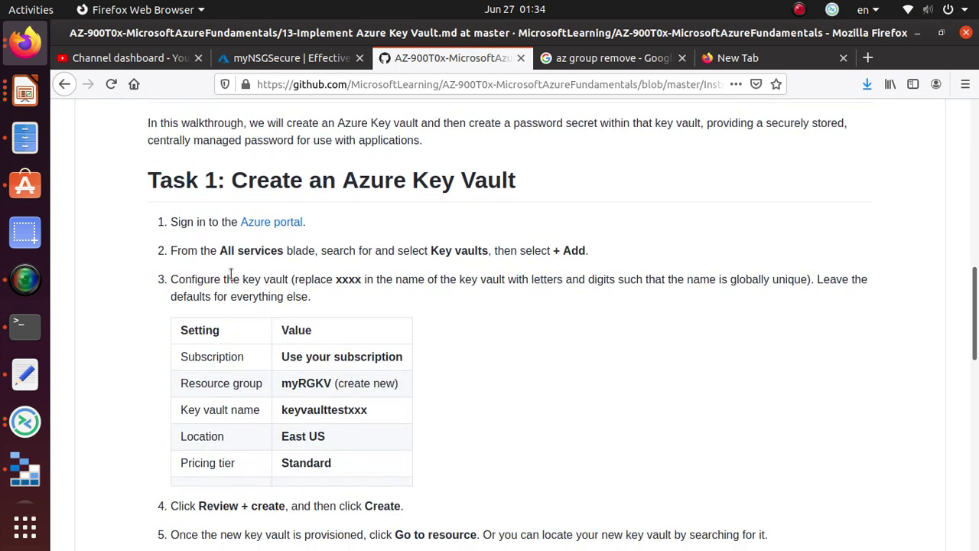
scroll(230, 273, up, 1)
scroll(231, 274, up, 3)
scroll(233, 278, down, 2)
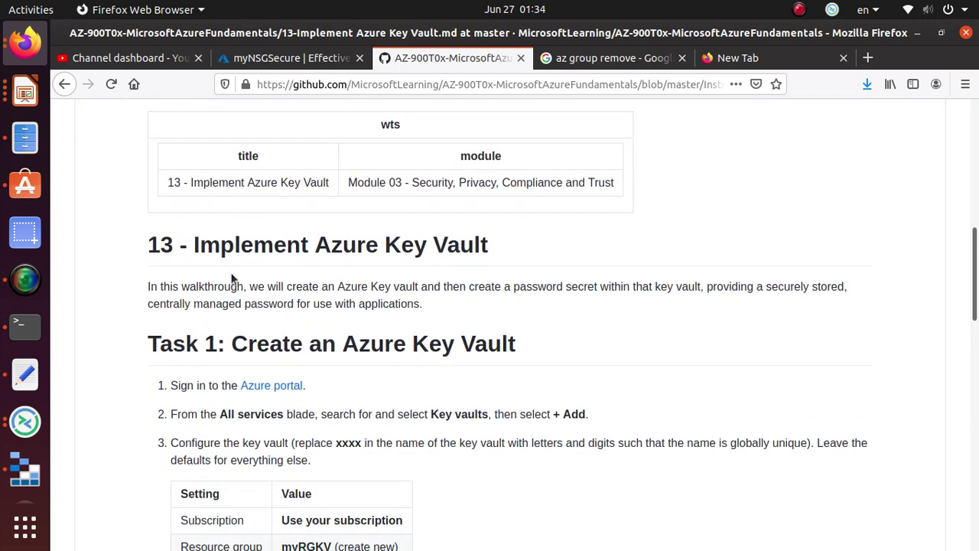
scroll(233, 279, down, 2)
triple_click(419, 222)
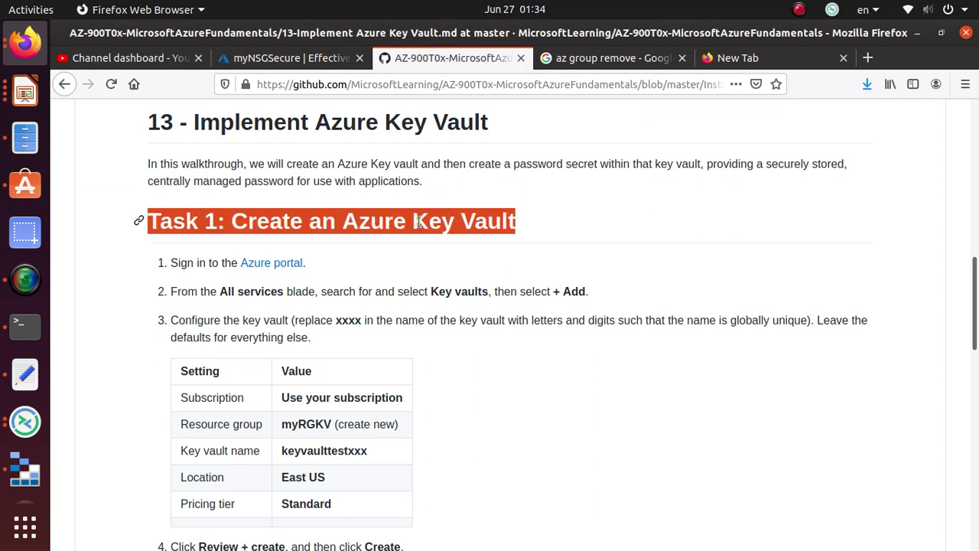
scroll(286, 268, down, 1)
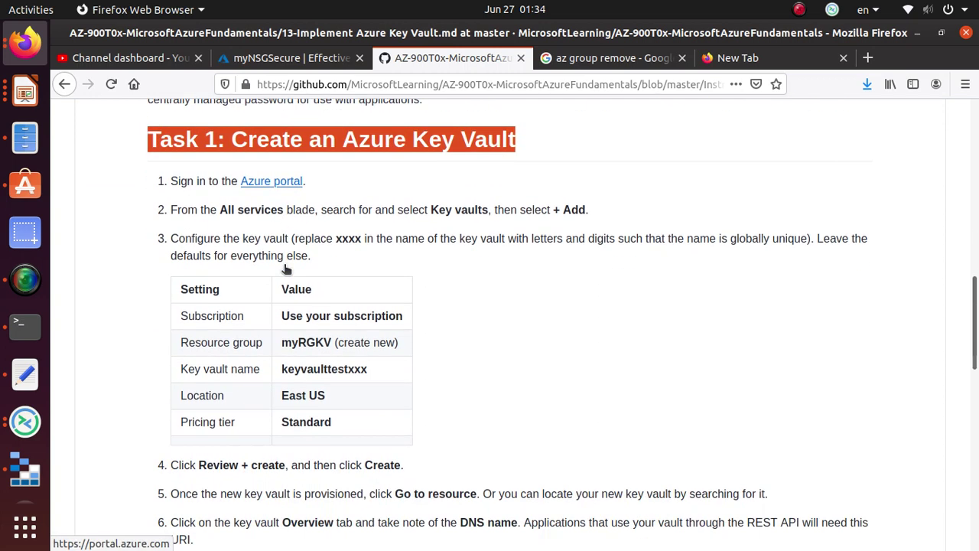
drag(284, 209, 221, 211)
scroll(399, 374, down, 3)
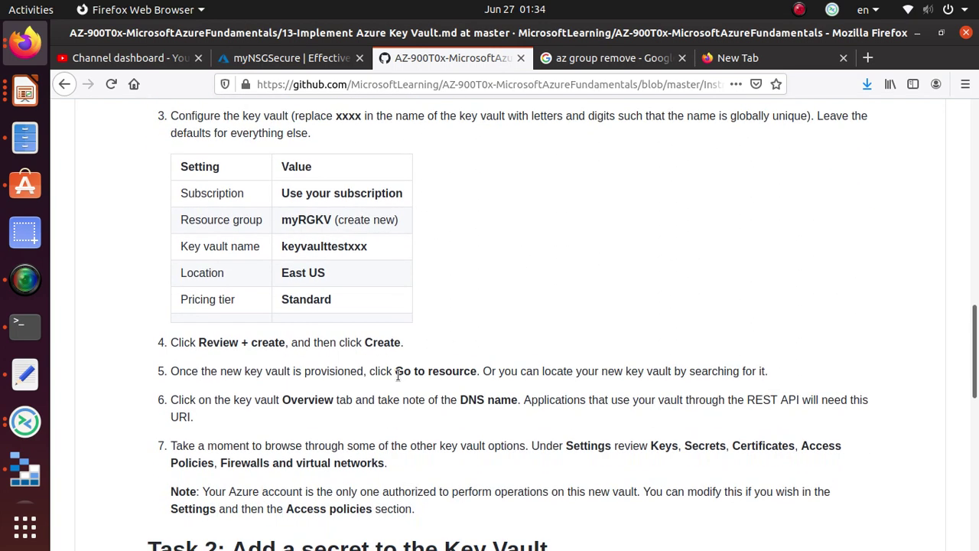
scroll(398, 375, down, 3)
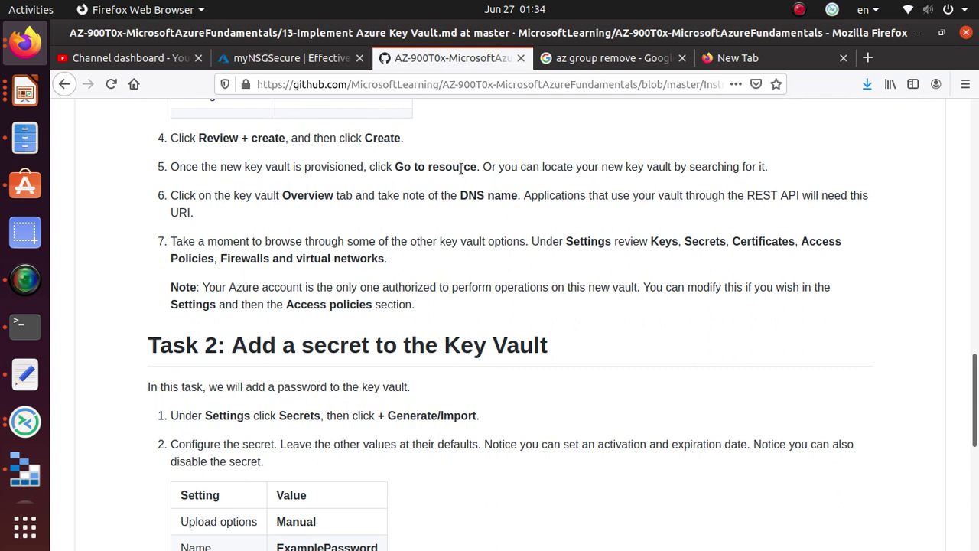
double_click(500, 197)
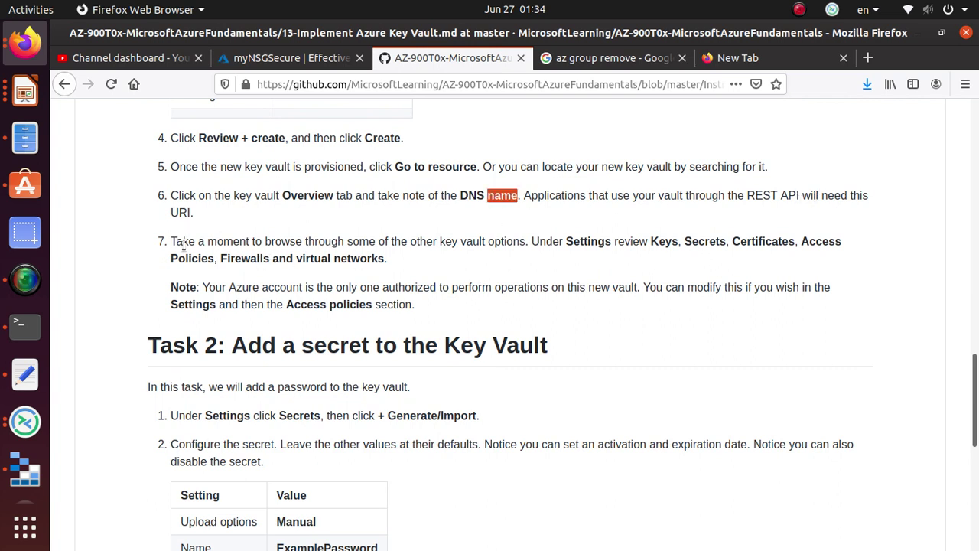
drag(390, 258, 171, 242)
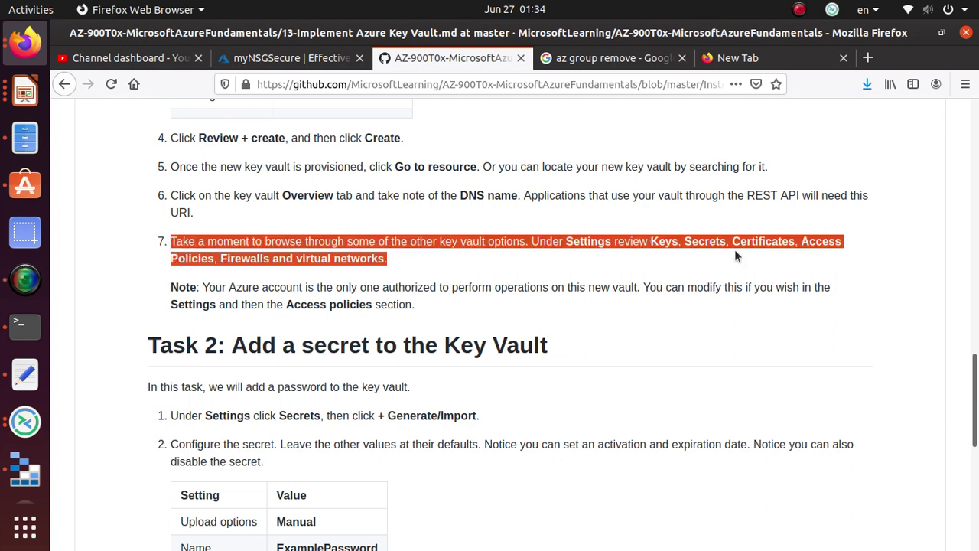
Read the Task 2 instructions for adding a secret to the Key Vault, through to the cleanup note.
scroll(346, 379, down, 4)
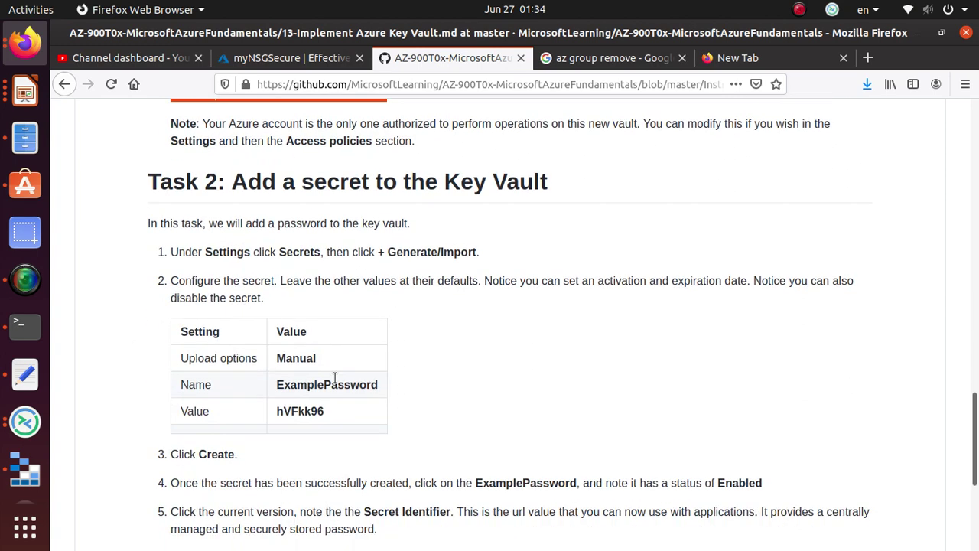
triple_click(371, 183)
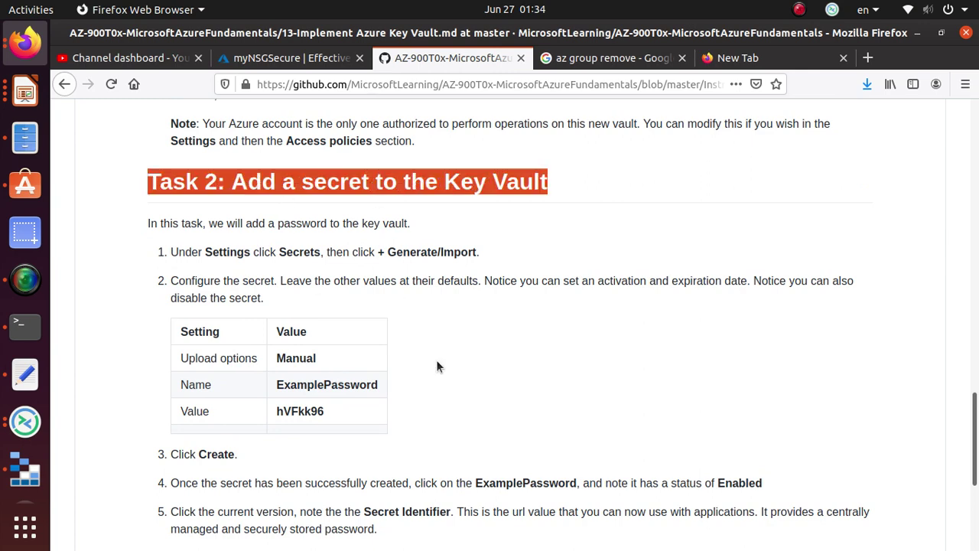
scroll(436, 360, down, 6)
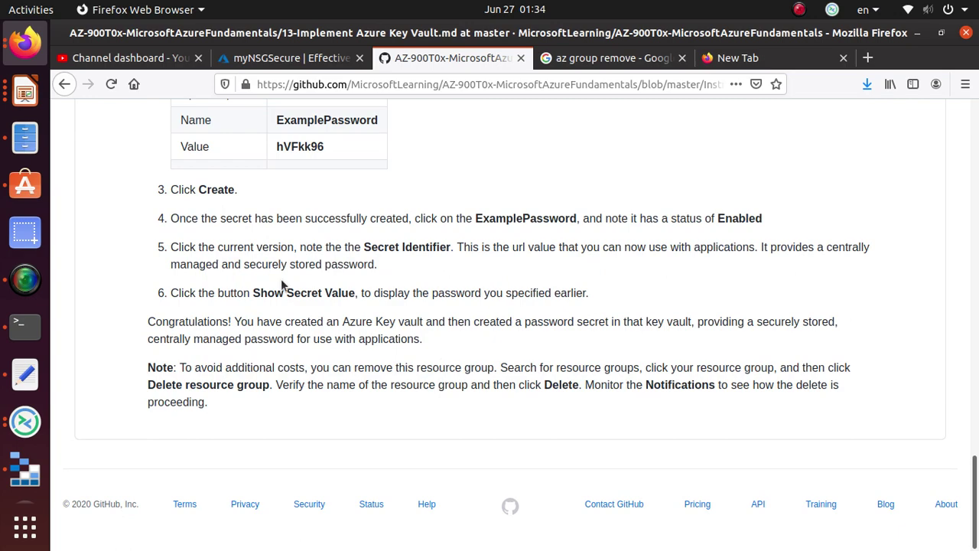
Return to Task 1 in the walkthrough and copy the service name "Key vaults" from its second instruction.
scroll(281, 284, up, 15)
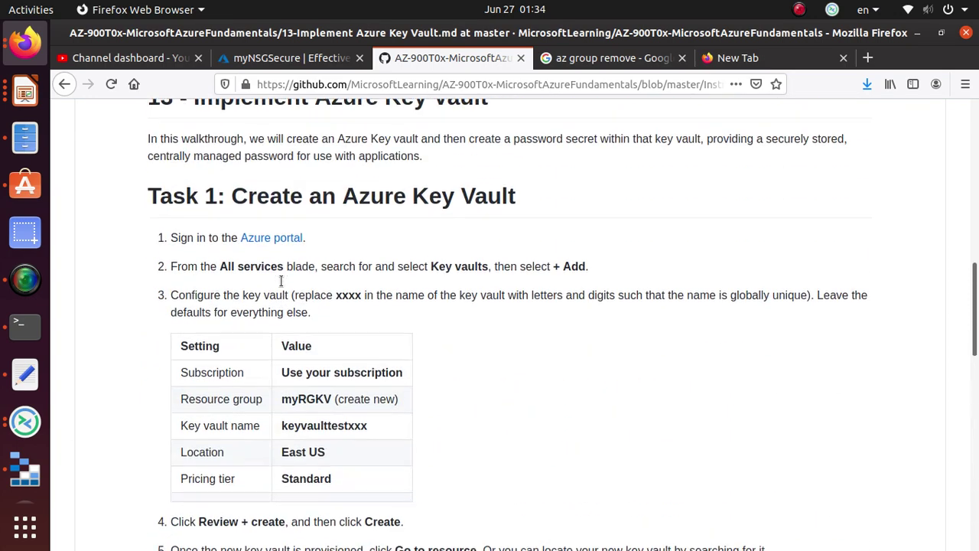
scroll(280, 283, down, 5)
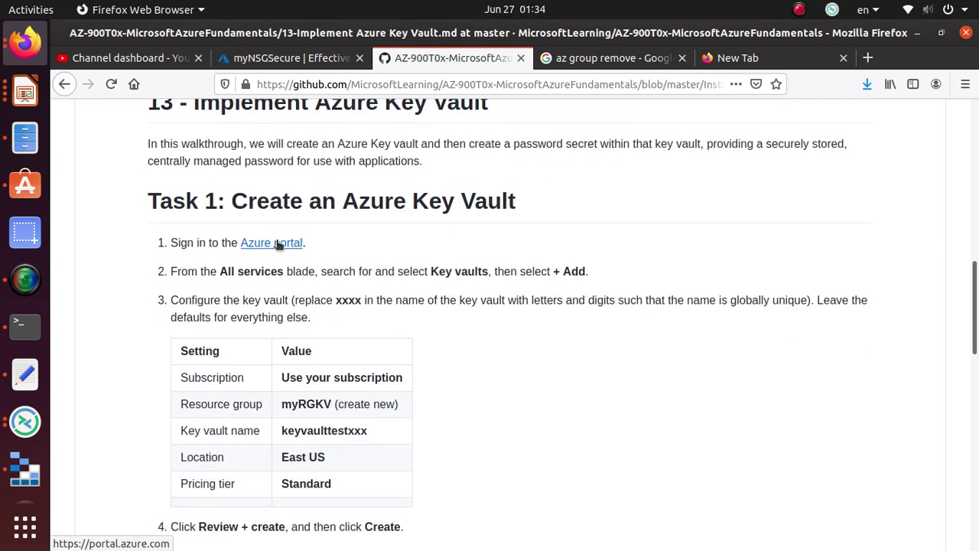
scroll(493, 210, down, 1)
drag(490, 191, 430, 191)
right_click(430, 191)
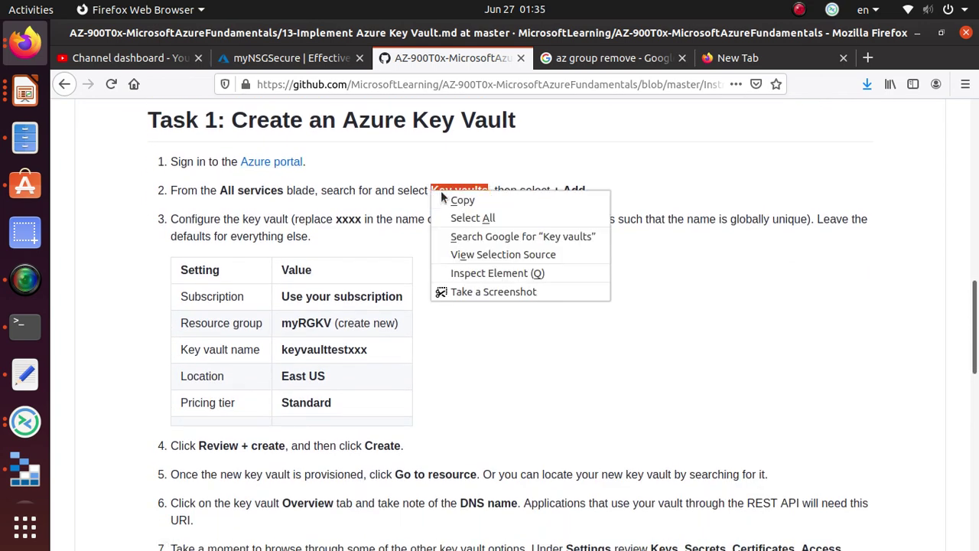
click(453, 201)
From the Azure portal home, search for "Key vaults", open that service and start creating a key vault.
click(291, 57)
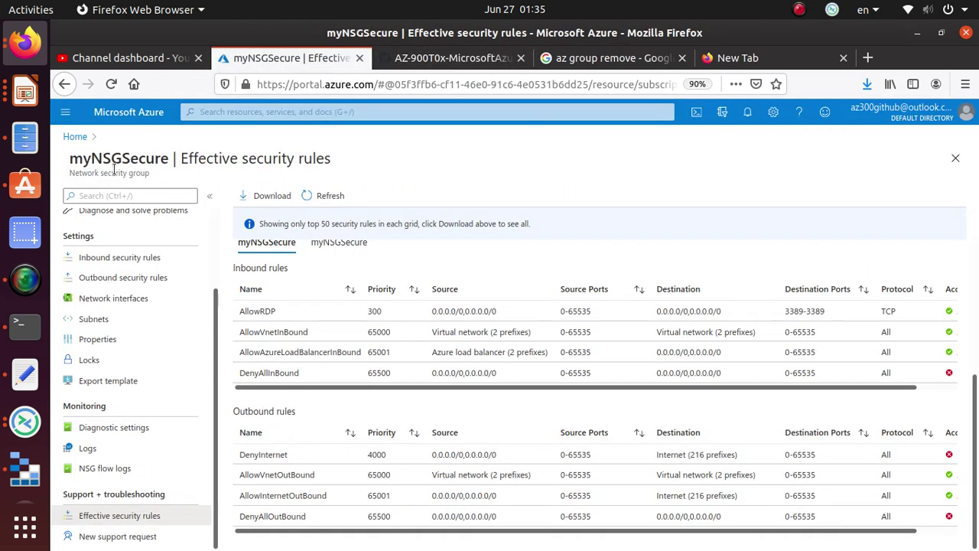
click(83, 138)
click(289, 110)
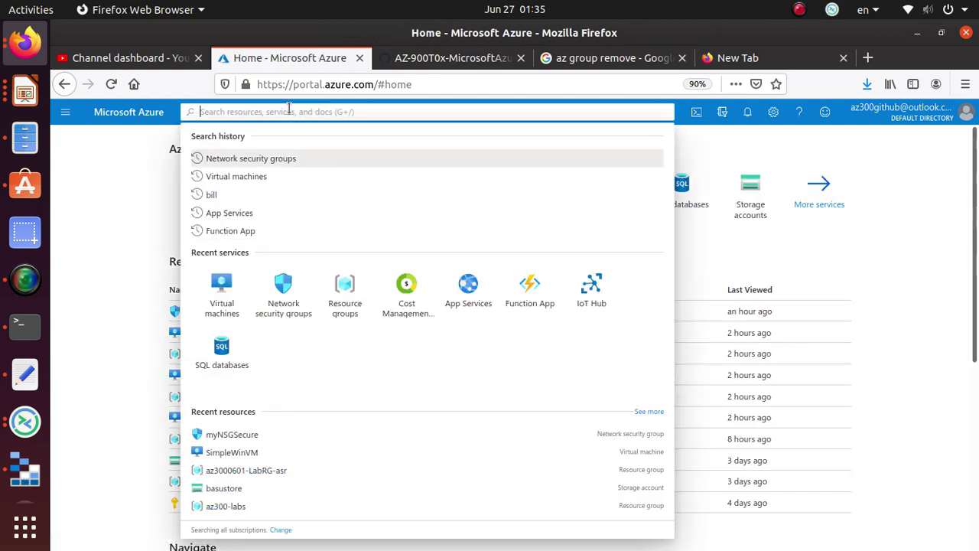
key(ctrl+v)
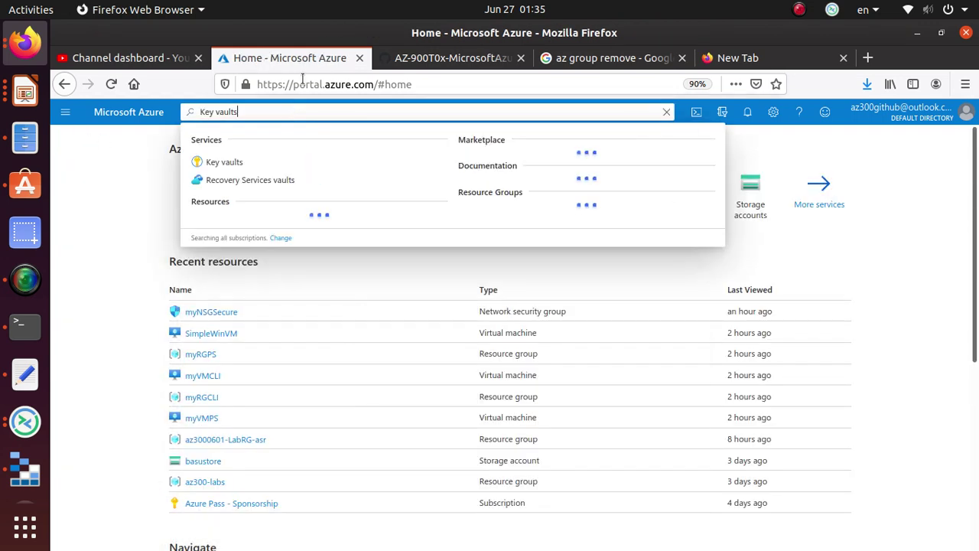
click(220, 160)
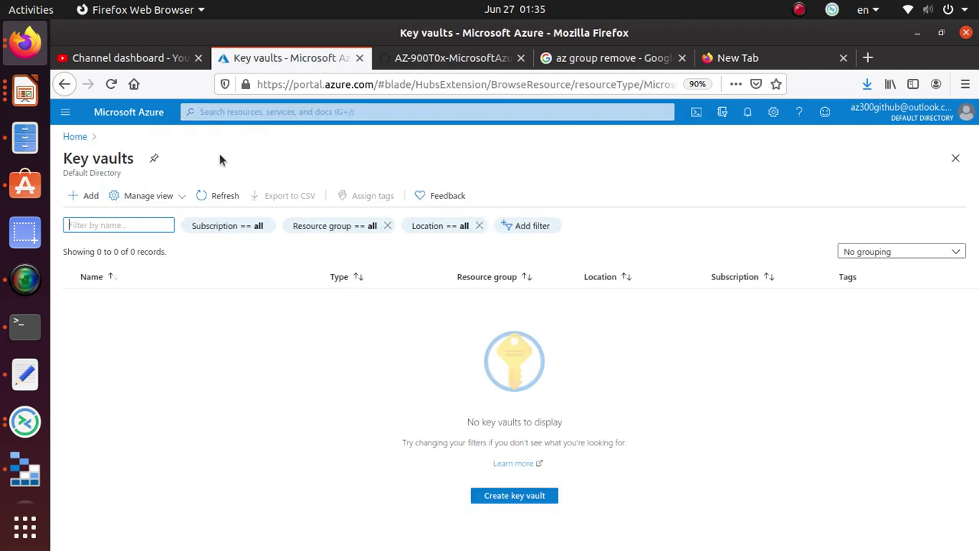
click(515, 497)
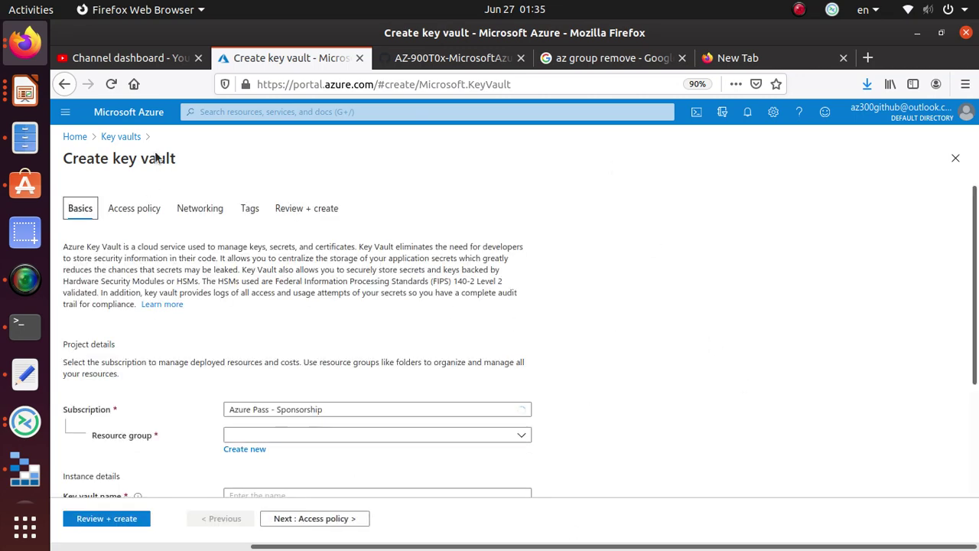
Create a new resource group for the key vault using the name myRGKV copied from the walkthrough.
click(414, 61)
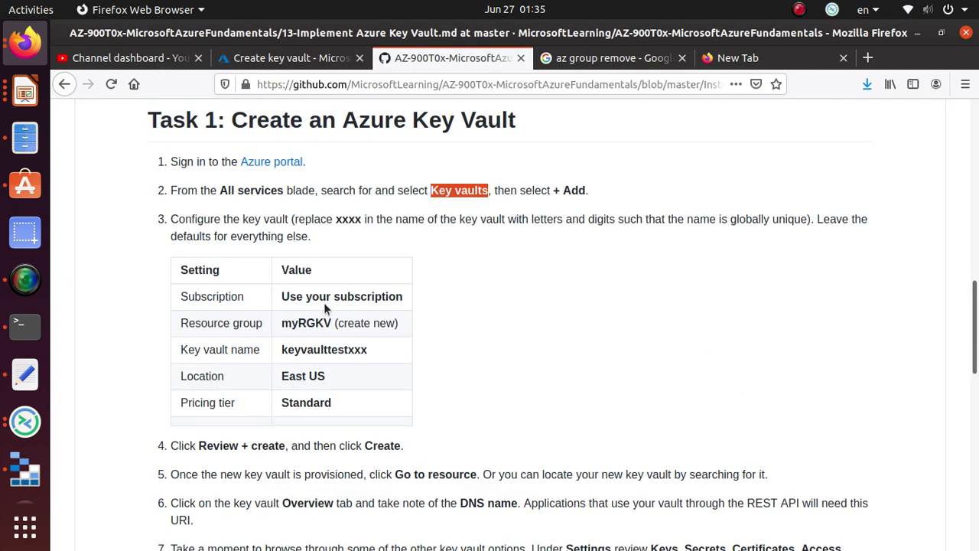
drag(334, 321, 274, 324)
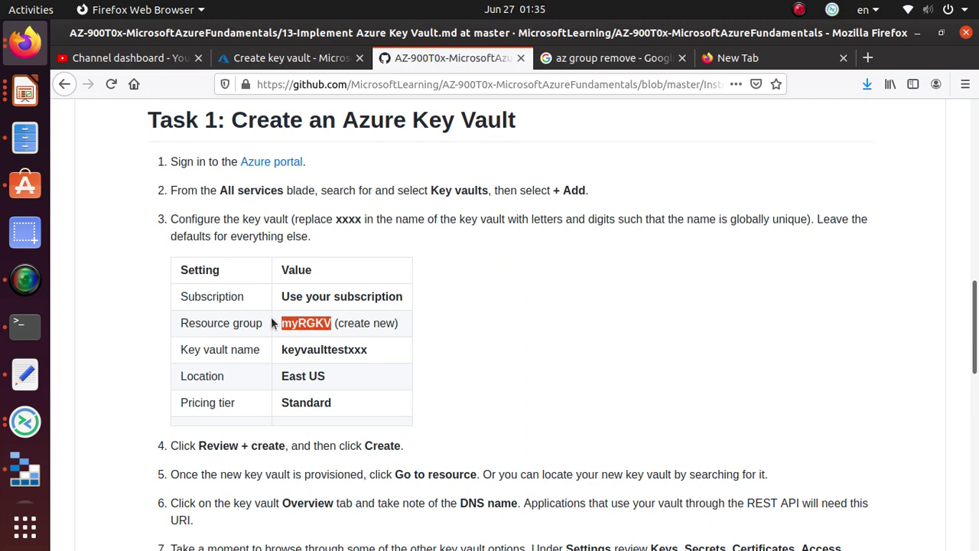
right_click(295, 324)
click(328, 334)
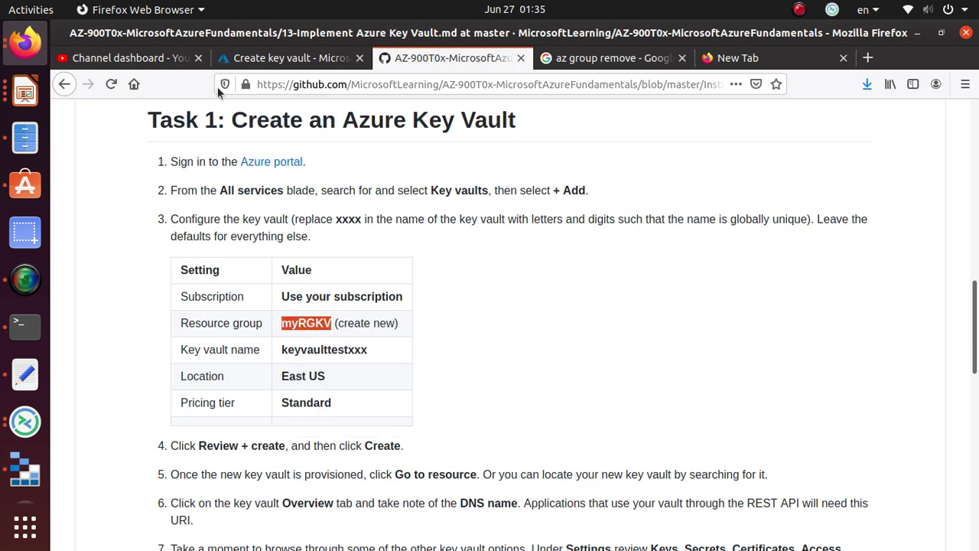
click(297, 62)
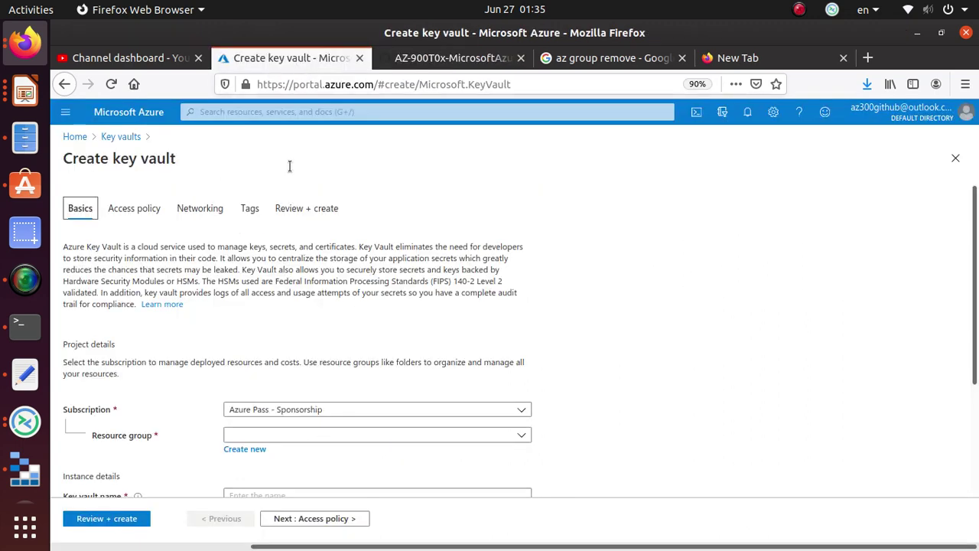
click(245, 450)
key(ctrl+v)
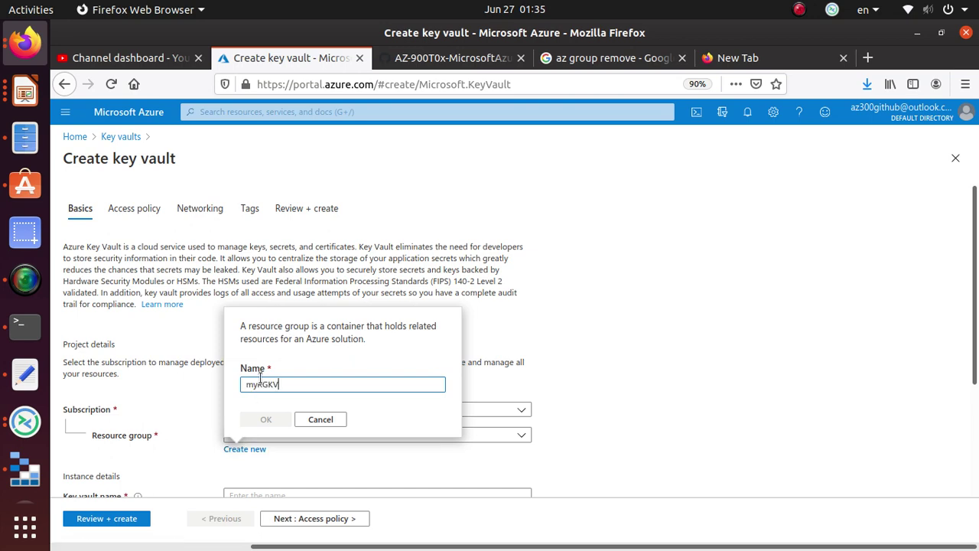
click(275, 420)
Copy the sample key vault name from the walkthrough into the form and change it to keyvaulttestabasu.
scroll(368, 344, down, 4)
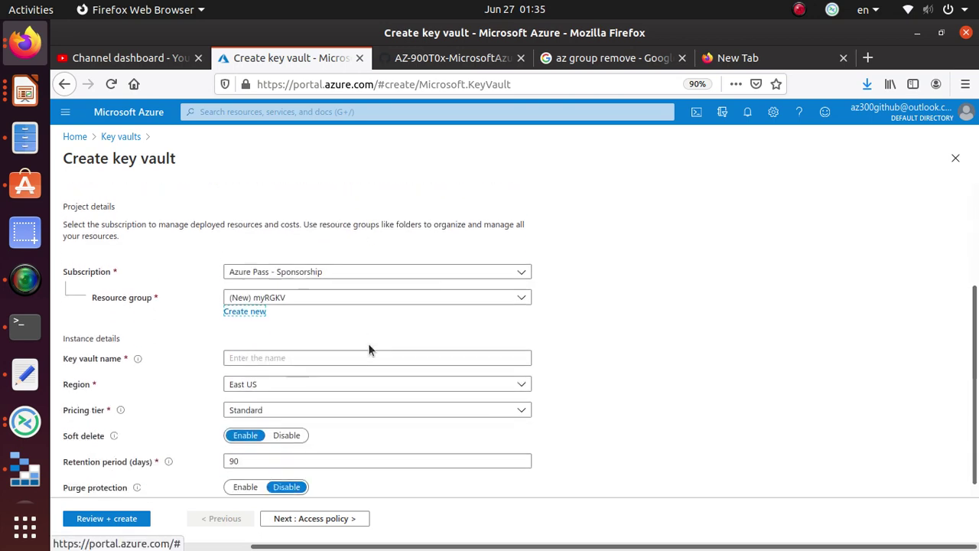
click(451, 57)
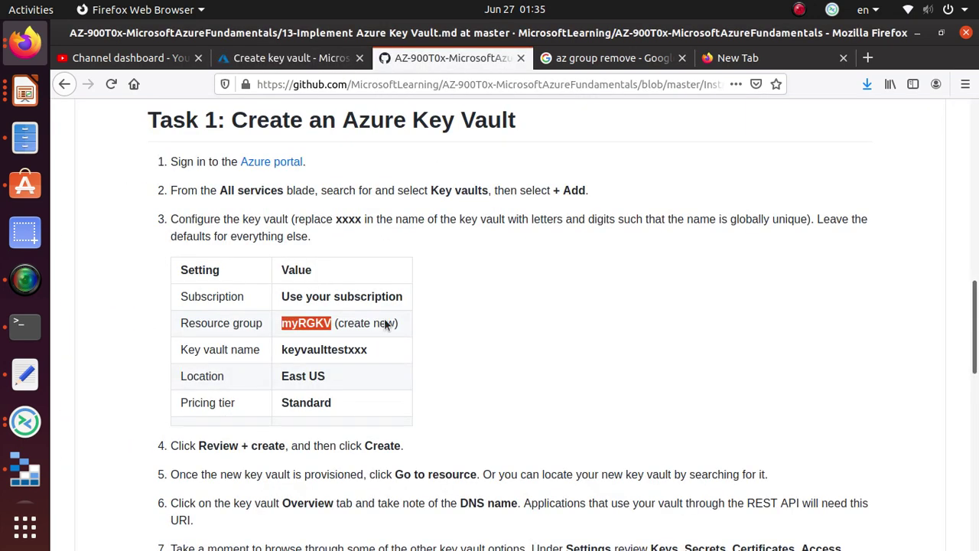
double_click(324, 349)
key(ctrl+c)
click(291, 58)
click(273, 344)
key(ctrl+v)
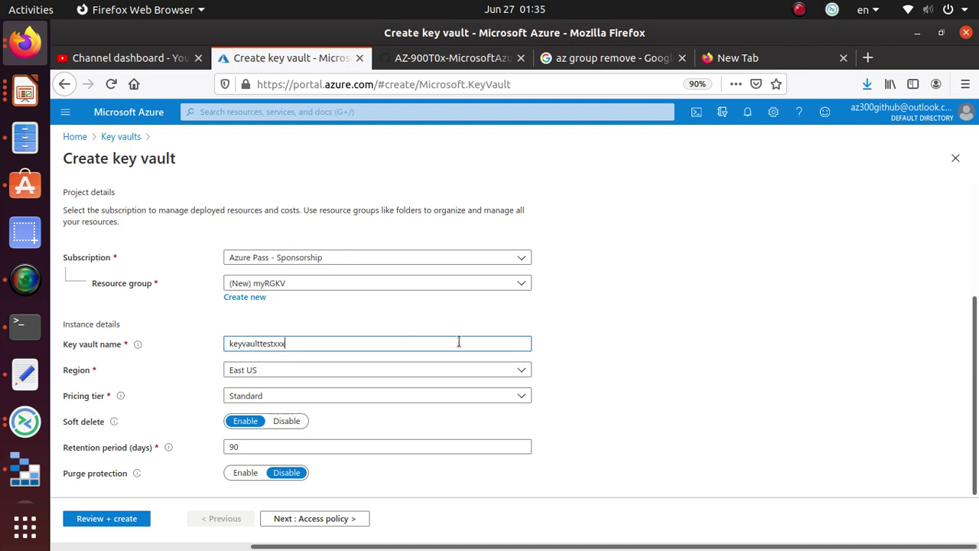
key(BackSpace)
key(BackSpace)
text(basu)
Check the walkthrough's location and pricing tier settings, and return to the key vault creation form.
click(442, 60)
click(312, 306)
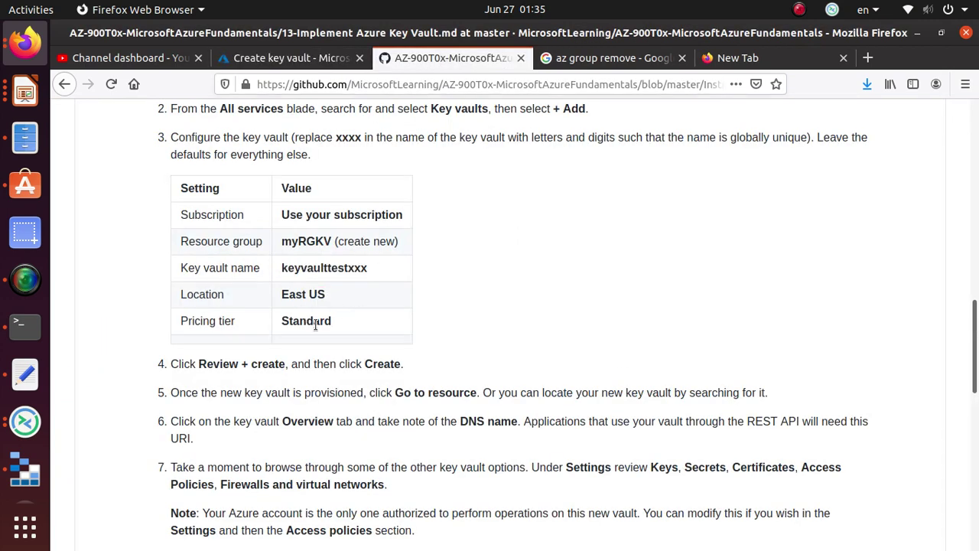
double_click(316, 323)
click(291, 58)
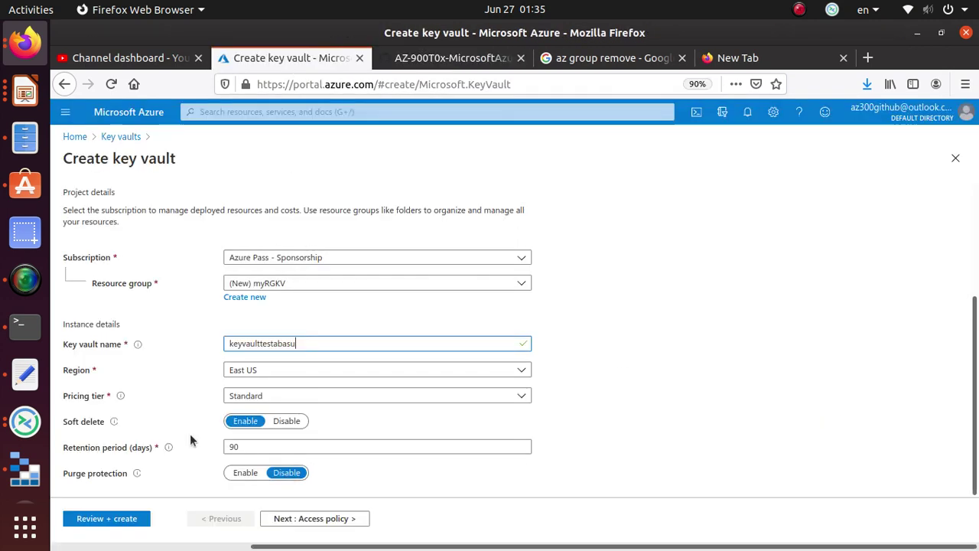
Review the pricing tier options, keep Standard, enable purge protection for the key vault, and check the walkthrough's settings table again.
click(267, 396)
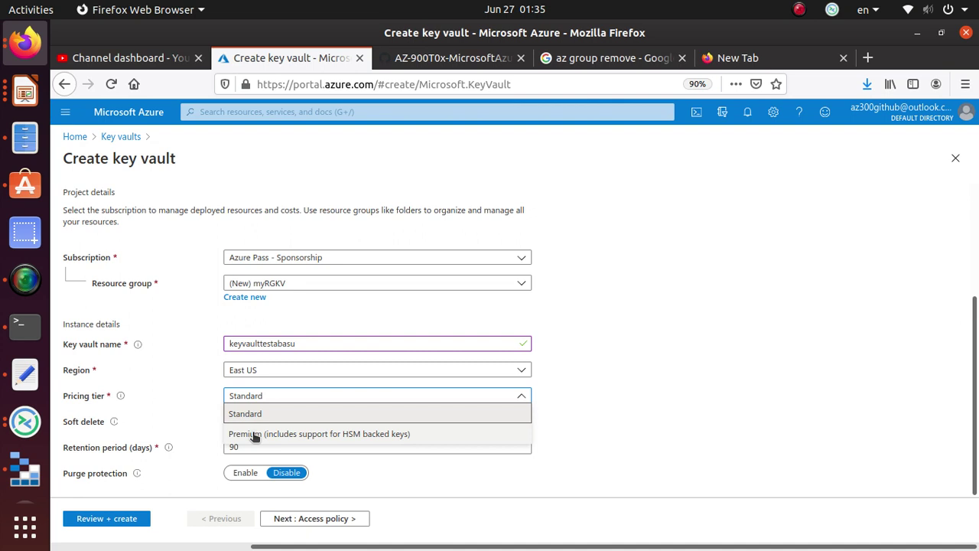
click(280, 396)
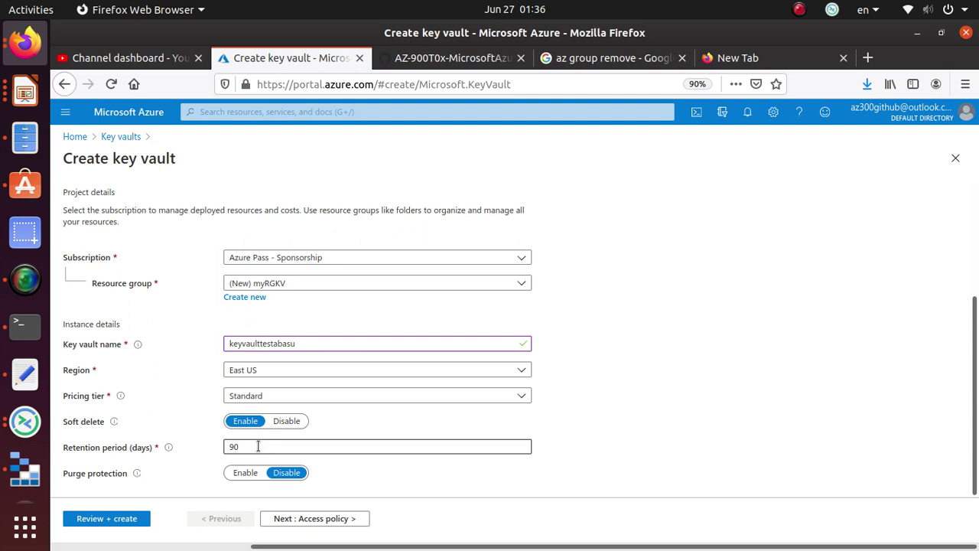
click(245, 473)
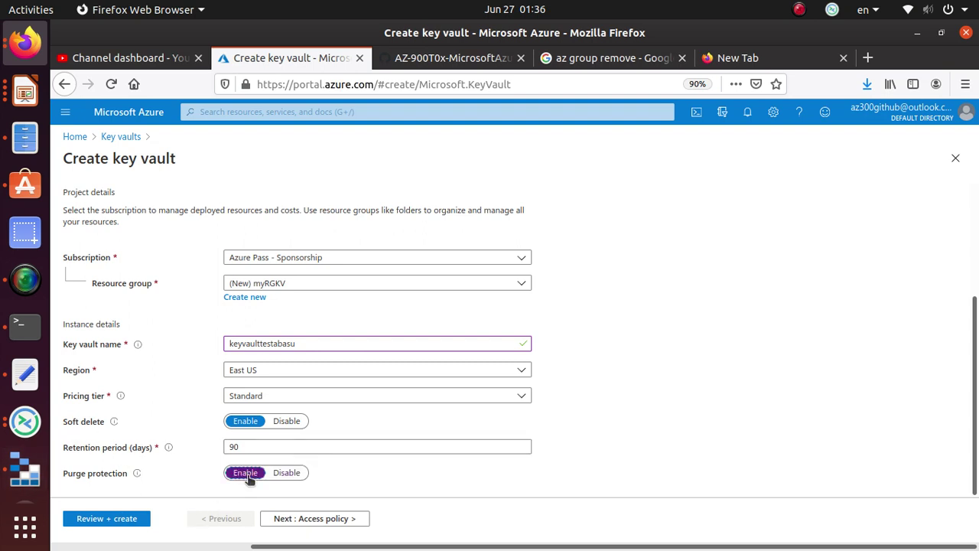
click(474, 60)
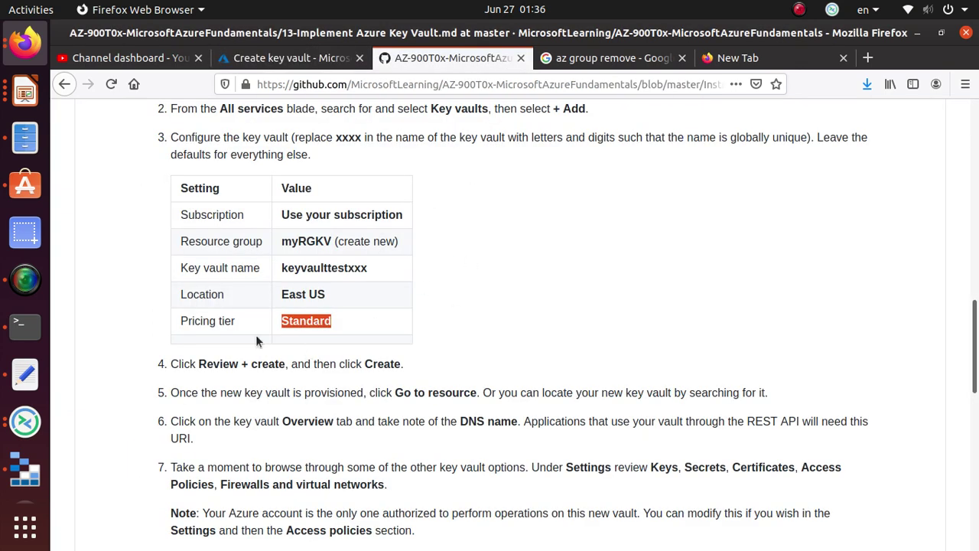
click(310, 57)
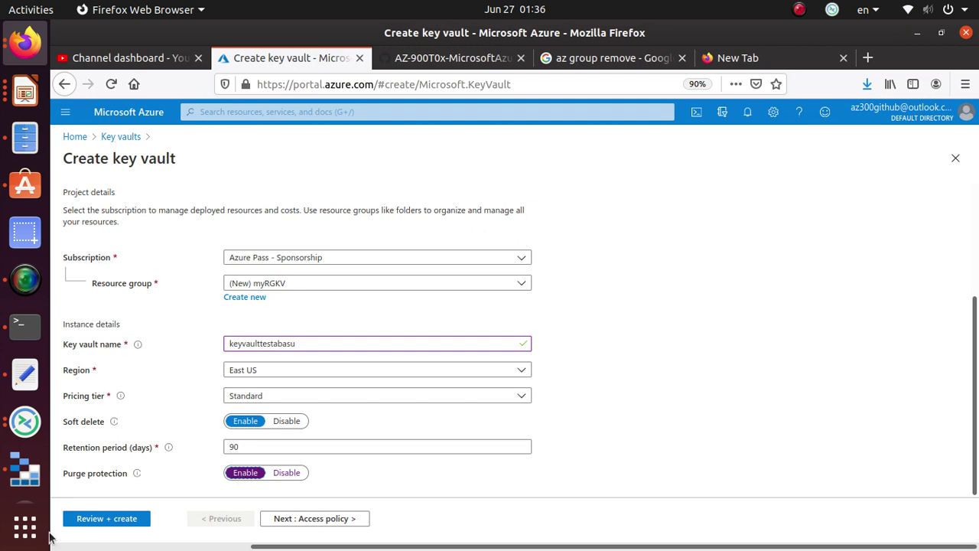
Validate and review the key vault configuration, create the vault, and check the deployment's progress in the notifications.
click(97, 522)
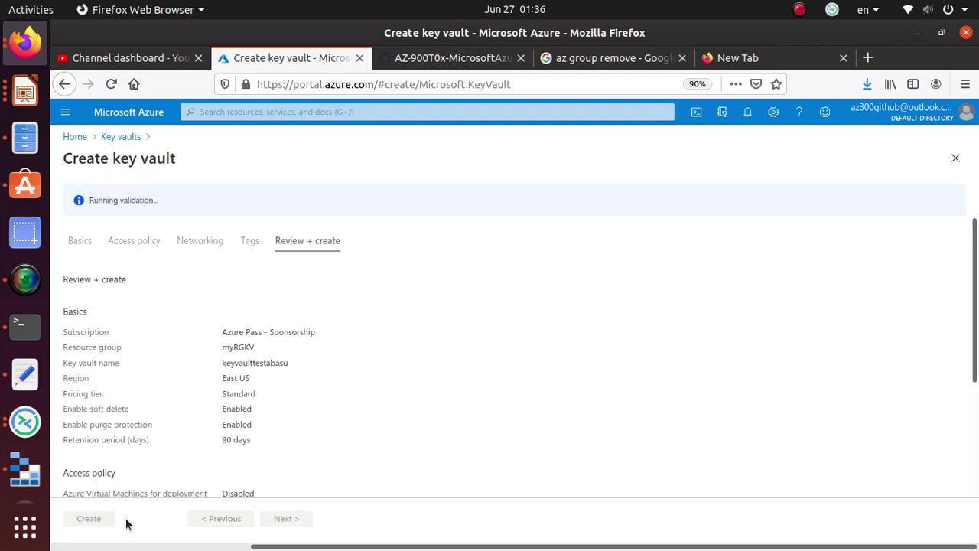
scroll(189, 367, down, 3)
scroll(189, 361, down, 1)
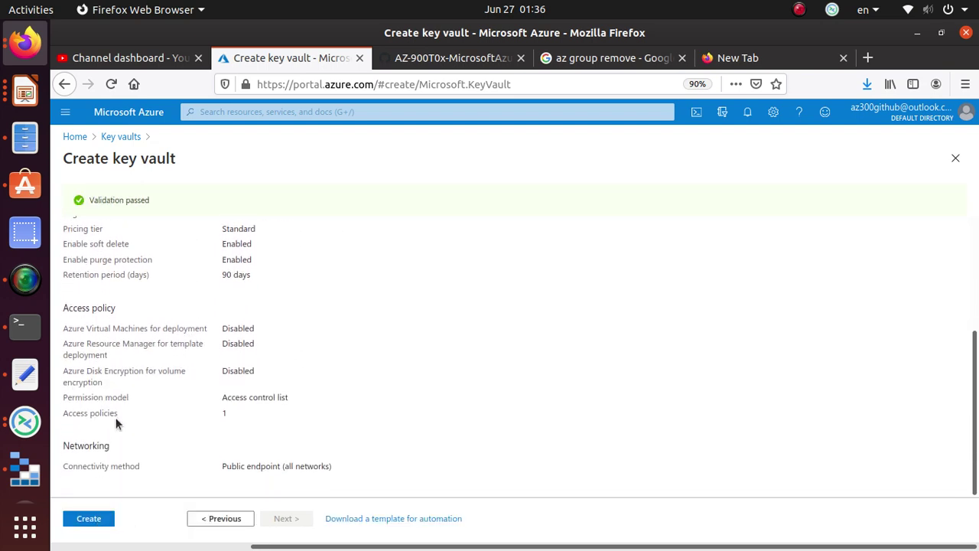
double_click(137, 201)
click(88, 518)
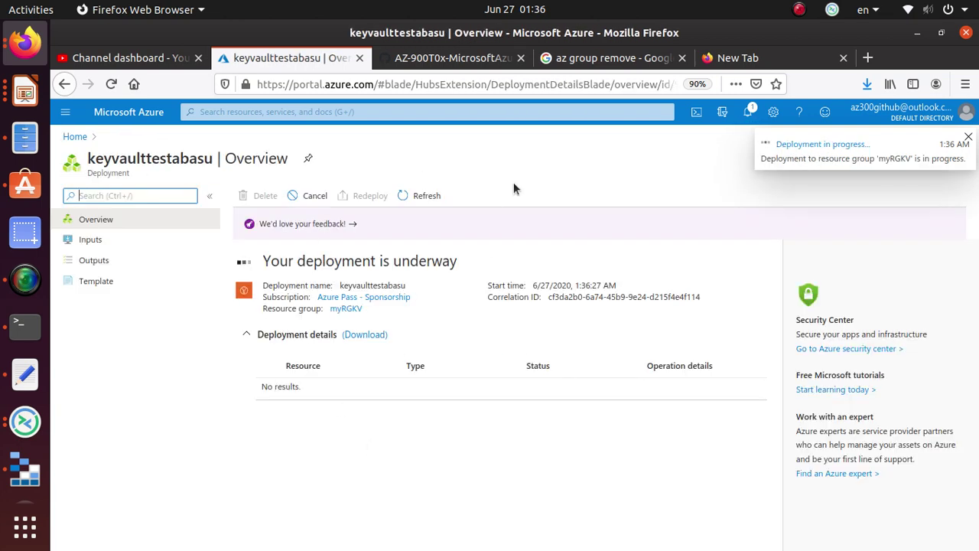
click(756, 116)
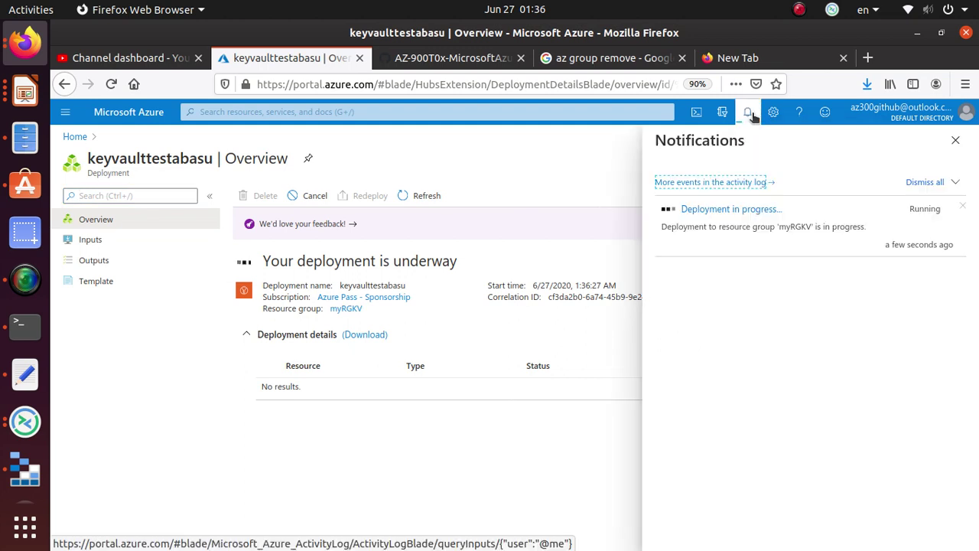
click(748, 113)
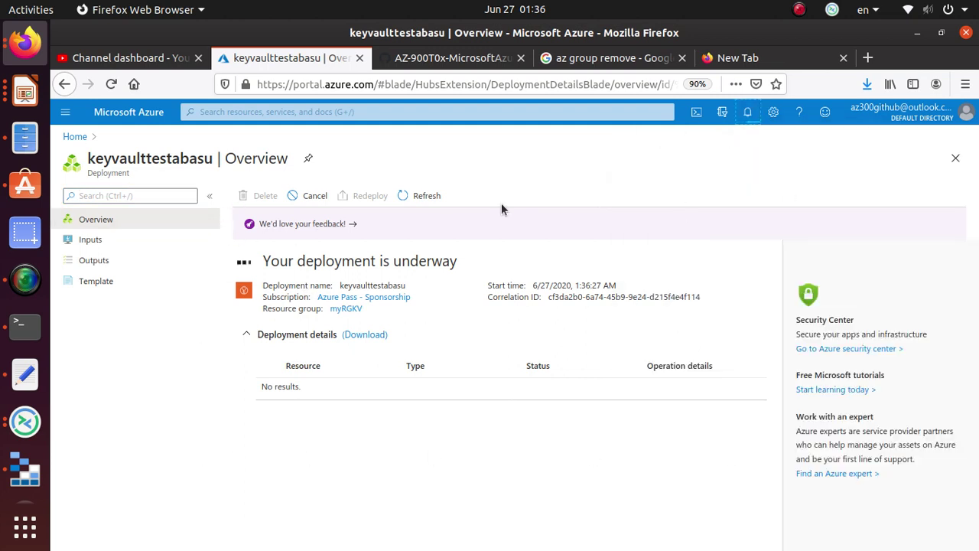
Read the walkthrough's instructions on opening the vault and noting its DNS name, and go to the deployed key vault resource.
click(413, 61)
scroll(299, 382, down, 3)
scroll(300, 386, down, 2)
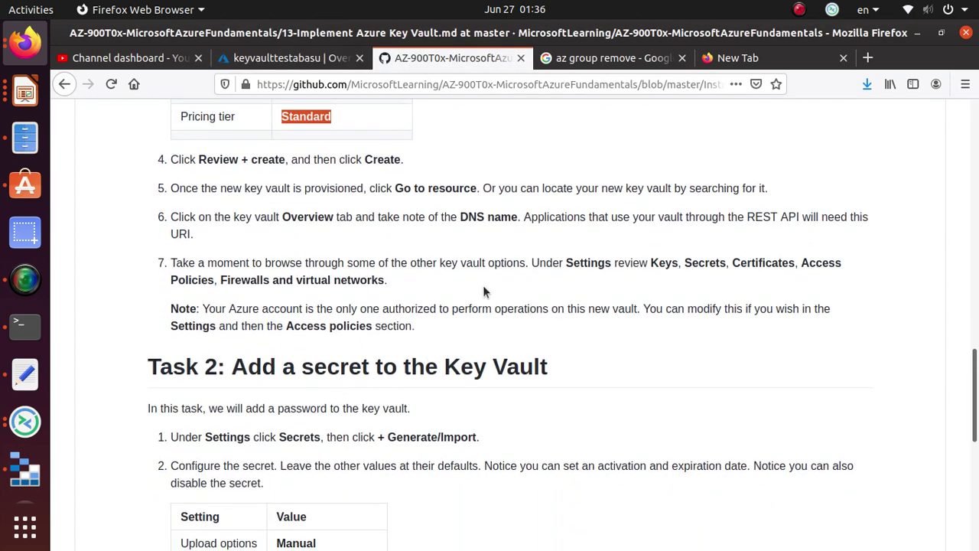
triple_click(458, 188)
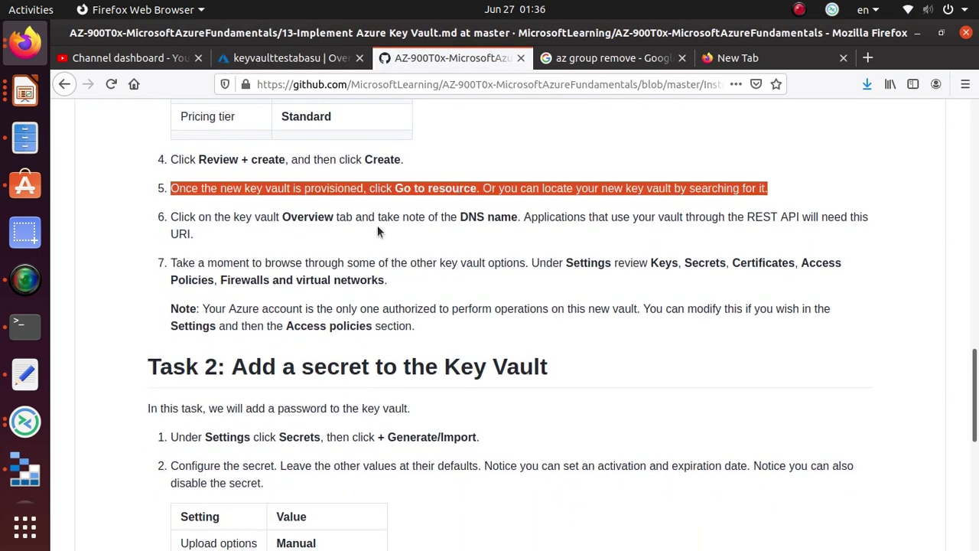
double_click(494, 220)
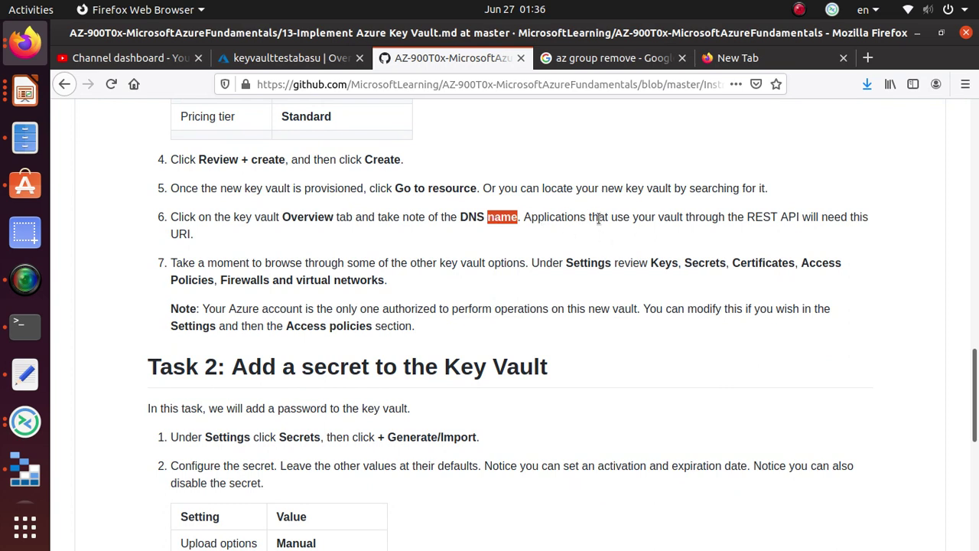
drag(746, 218, 872, 219)
click(291, 58)
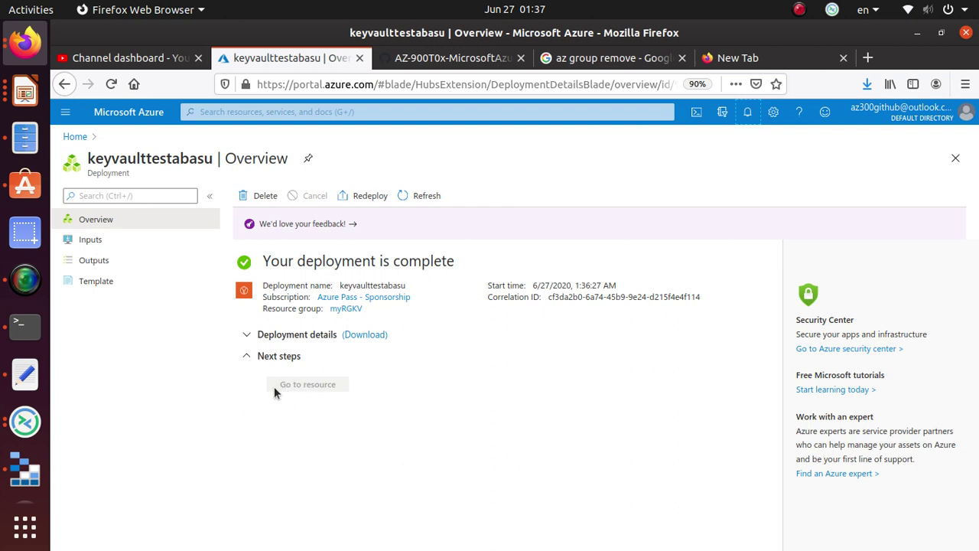
click(747, 111)
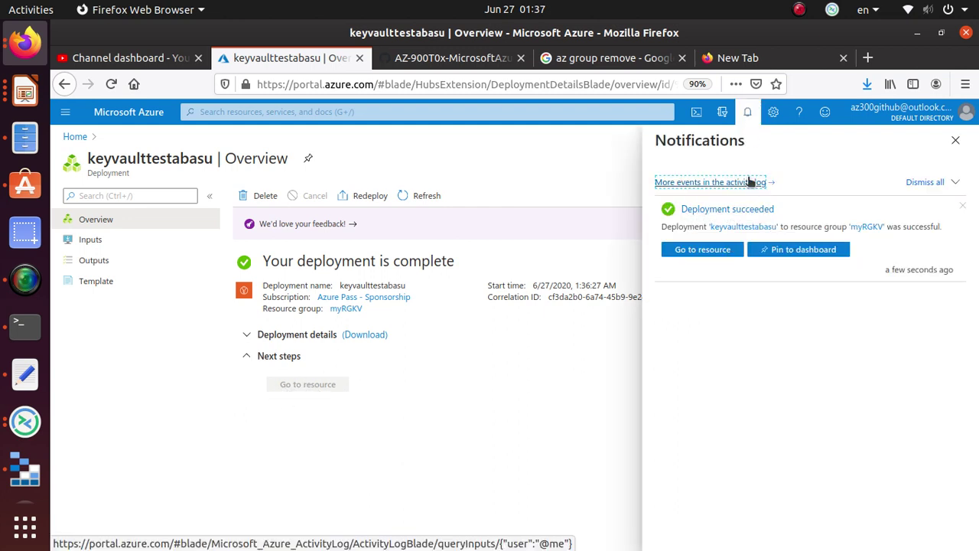
click(710, 250)
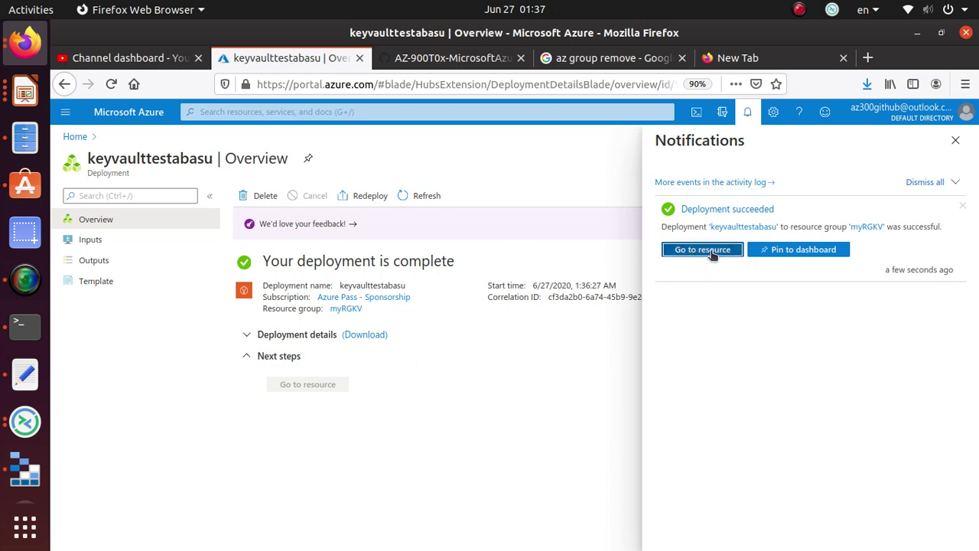
Examine the key vault's name, resource type and available settings on its overview page.
double_click(192, 159)
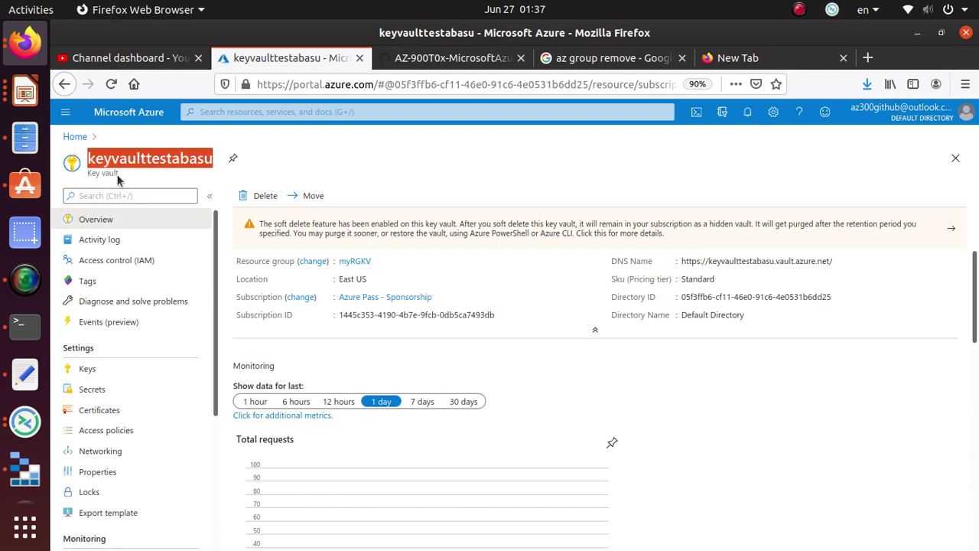
drag(122, 174, 87, 174)
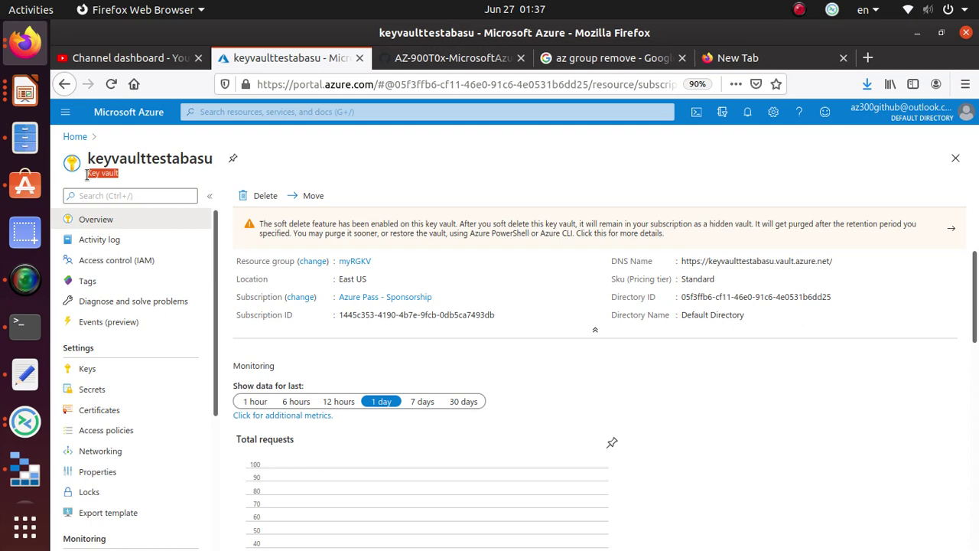
scroll(406, 386, down, 3)
scroll(405, 389, up, 3)
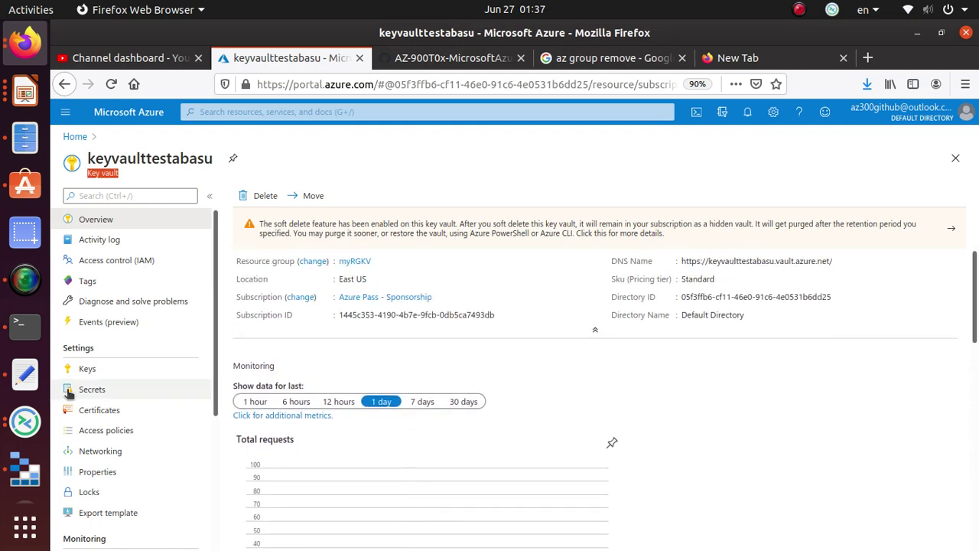
scroll(126, 297, down, 1)
scroll(126, 296, up, 2)
Copy the key vault's DNS name into the text editor's Untitled Document 1 below the last command, and return to the browser.
click(451, 58)
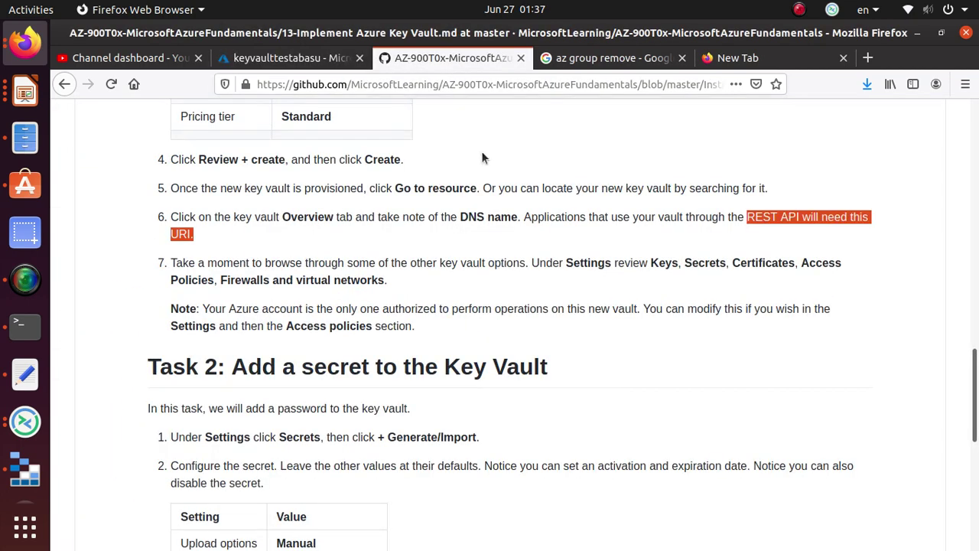
click(309, 56)
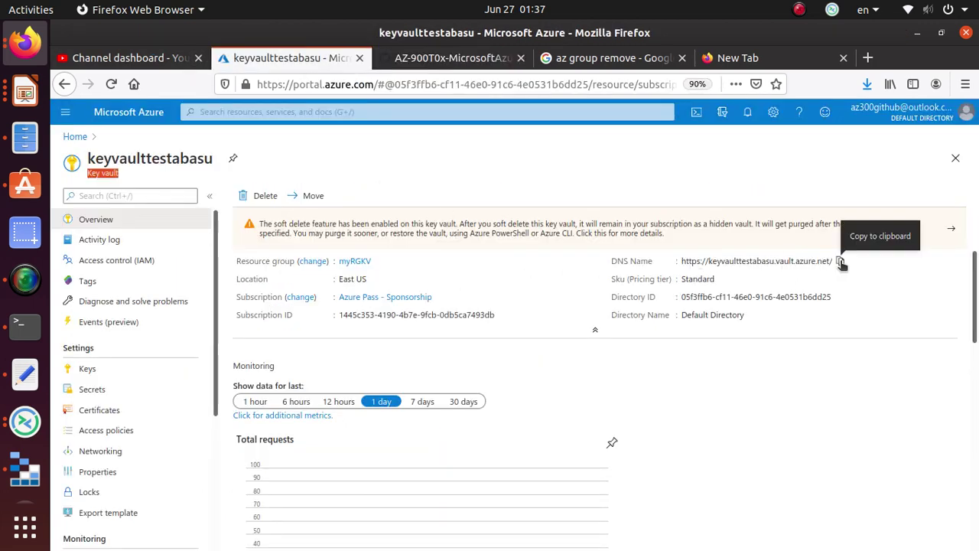
click(840, 261)
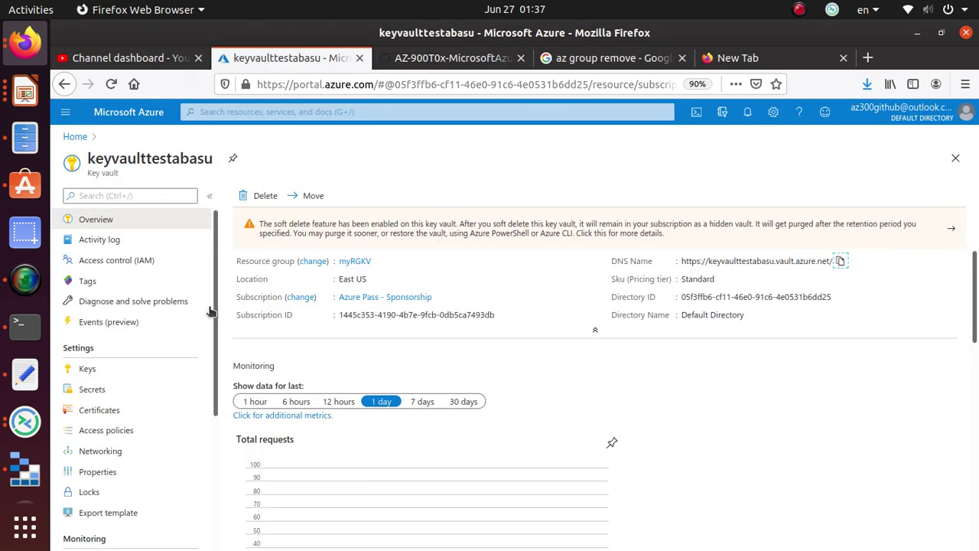
click(23, 390)
scroll(350, 498, down, 1)
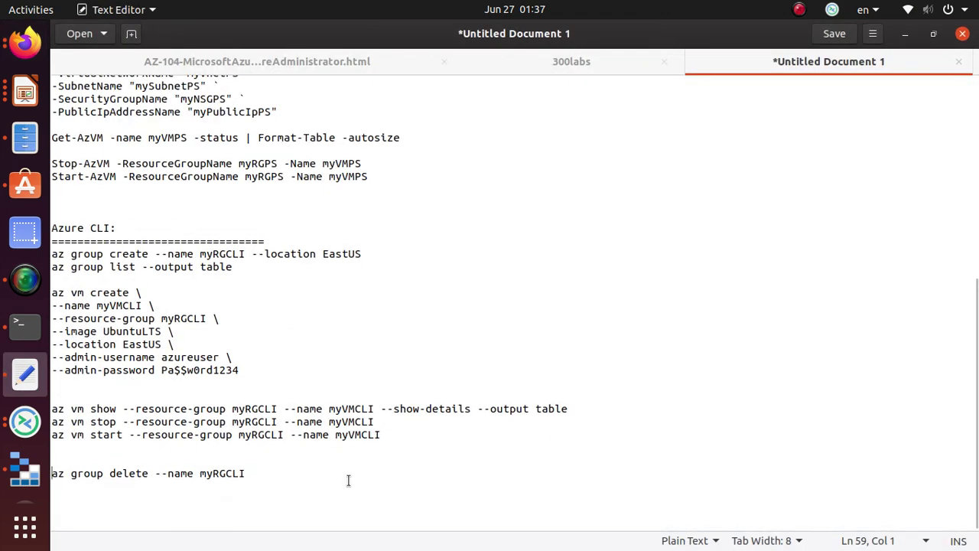
key(Return)
key(Return)
key(Return)
key(ctrl+v)
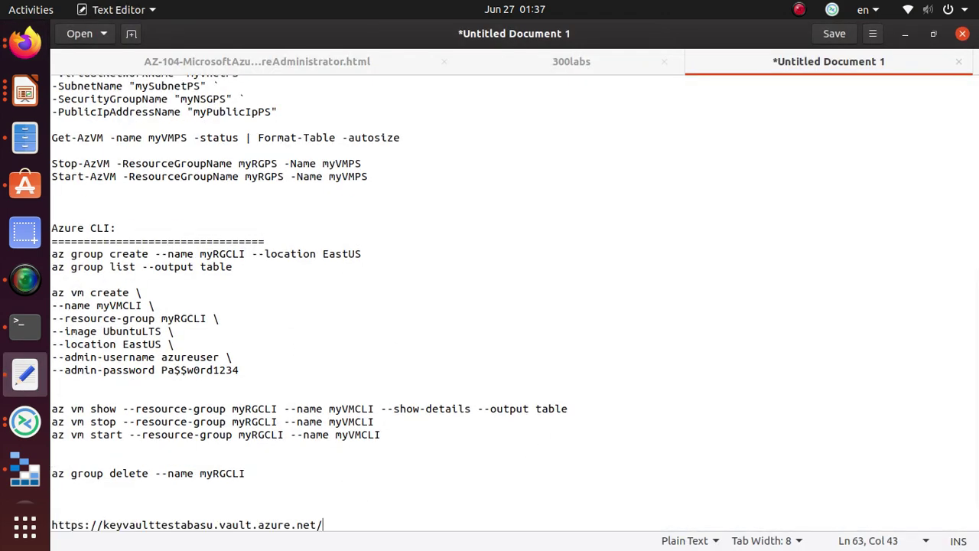
key(alt+Tab)
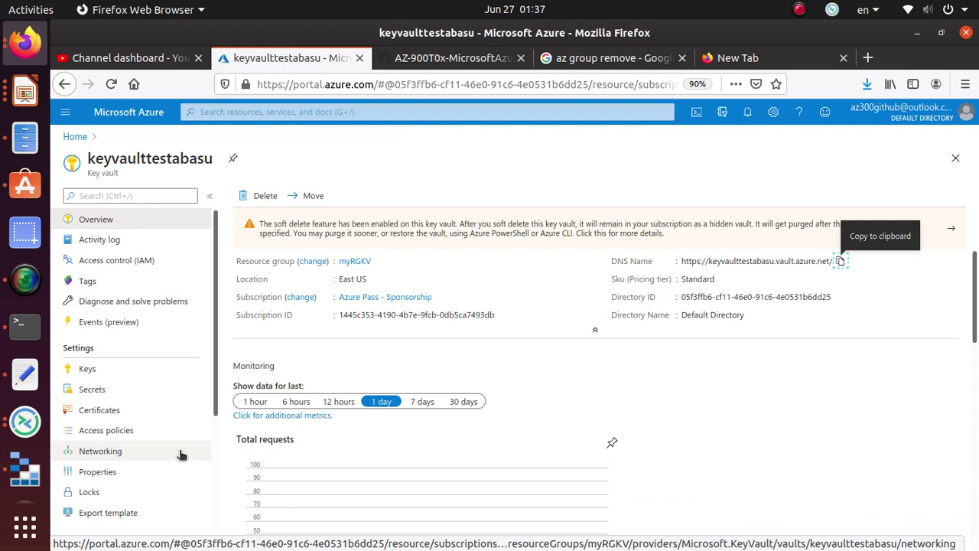
Check the walkthrough's list of vault settings to review, and examine the vault's Keys page and the options for creating a key.
click(451, 58)
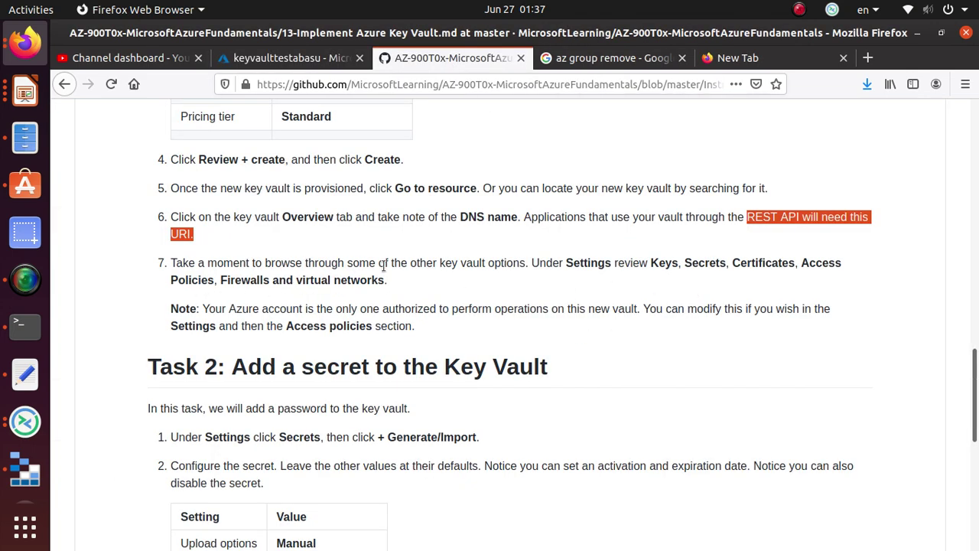
click(600, 262)
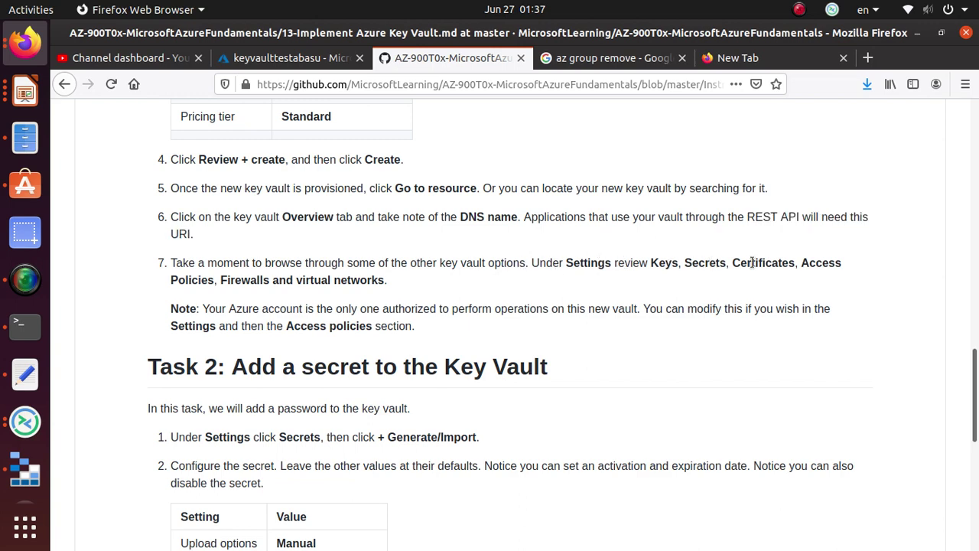
click(252, 59)
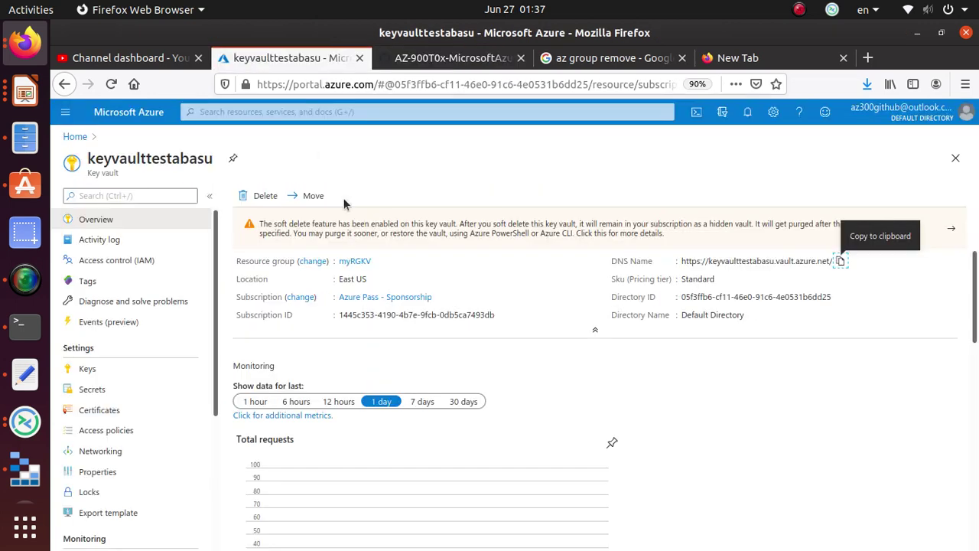
click(112, 368)
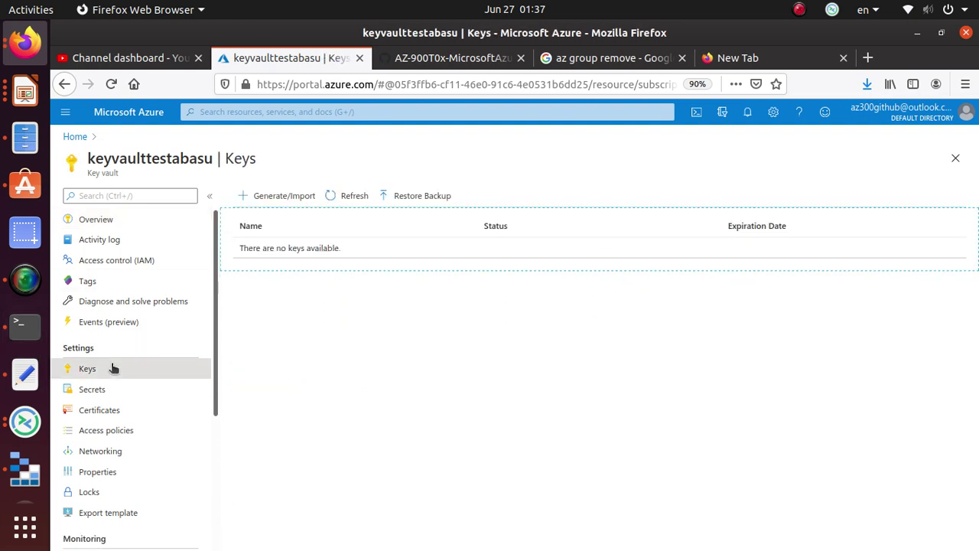
click(286, 196)
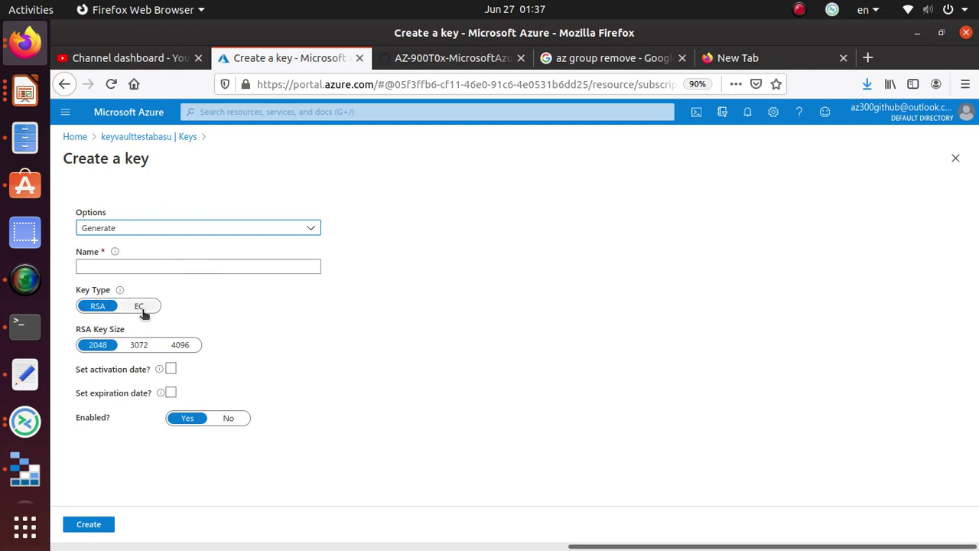
key(Escape)
Examine the vault's Secrets page and the upload options and fields for creating a secret, and leave the form unsaved.
click(108, 394)
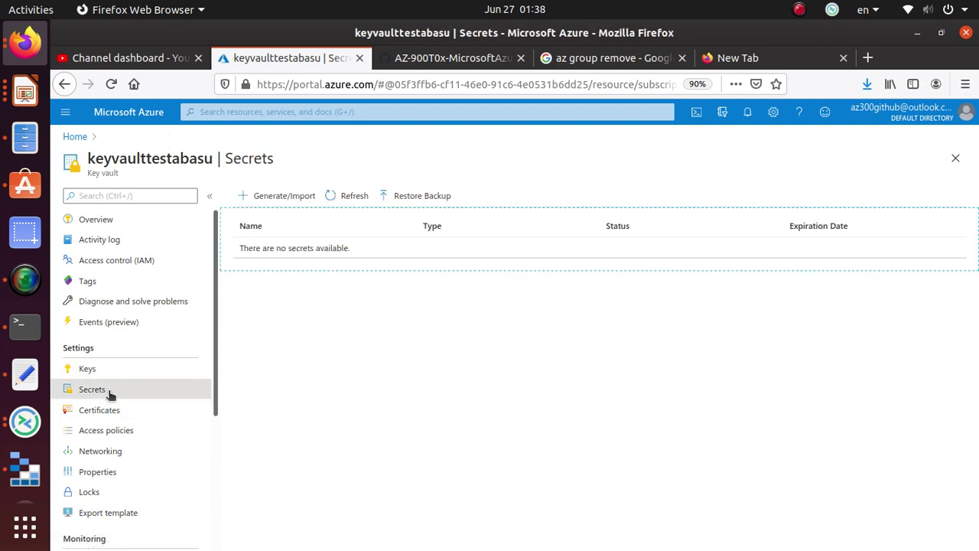
click(259, 196)
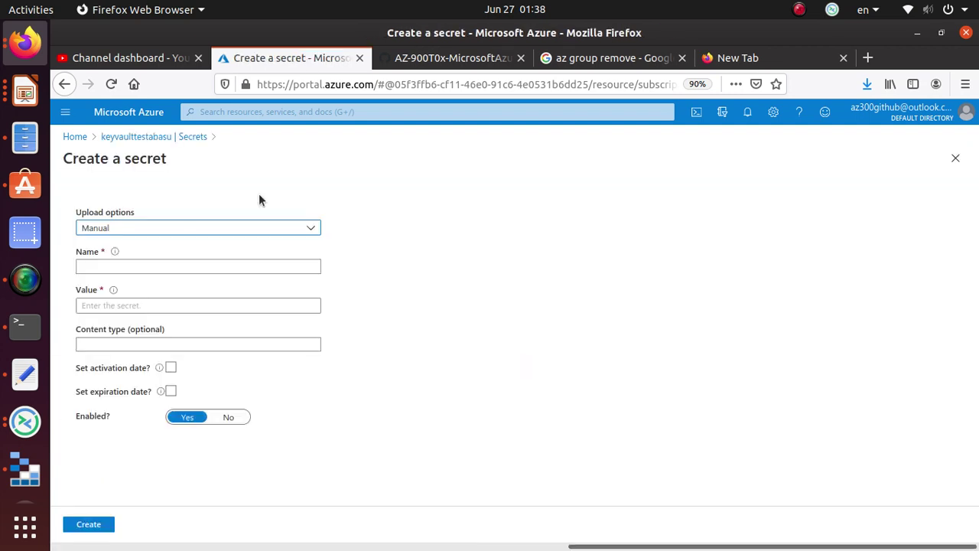
click(141, 229)
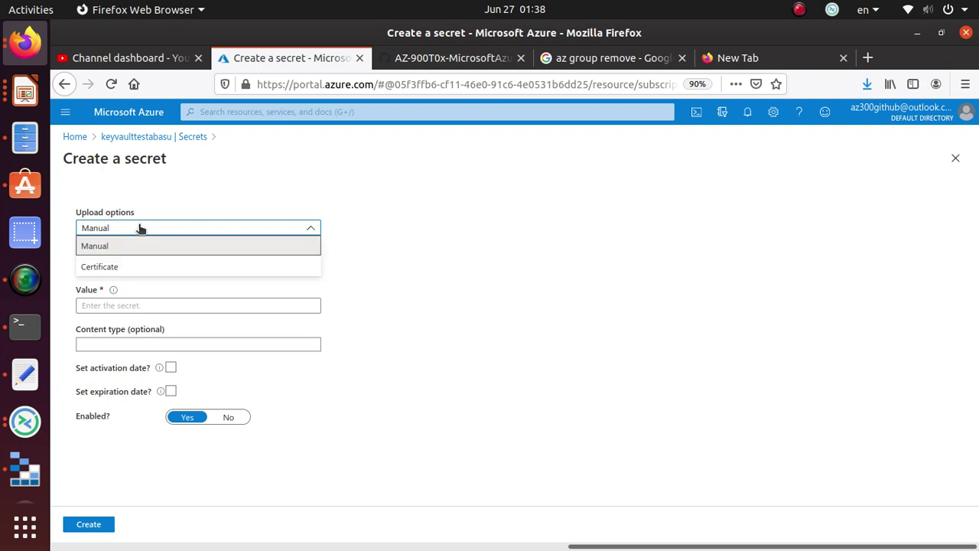
click(141, 229)
click(140, 227)
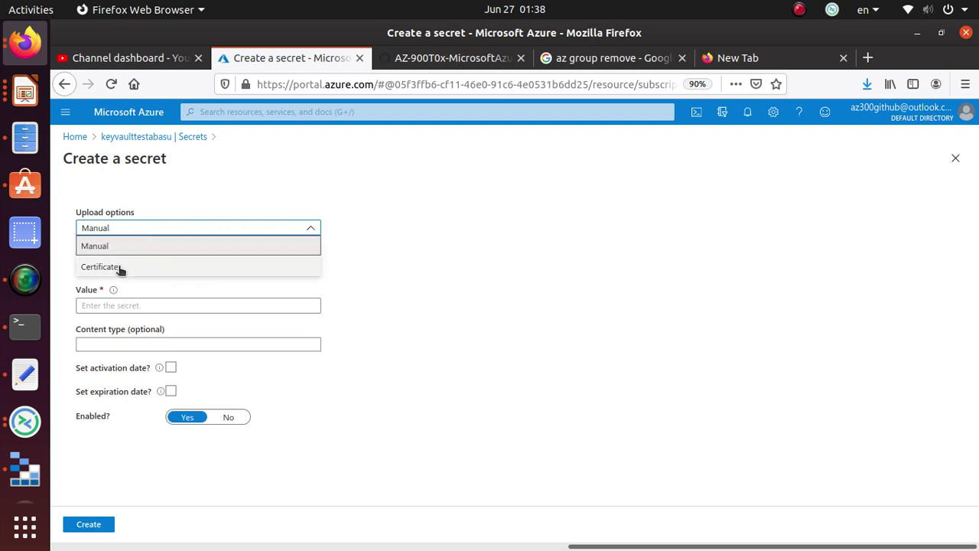
click(181, 187)
click(166, 306)
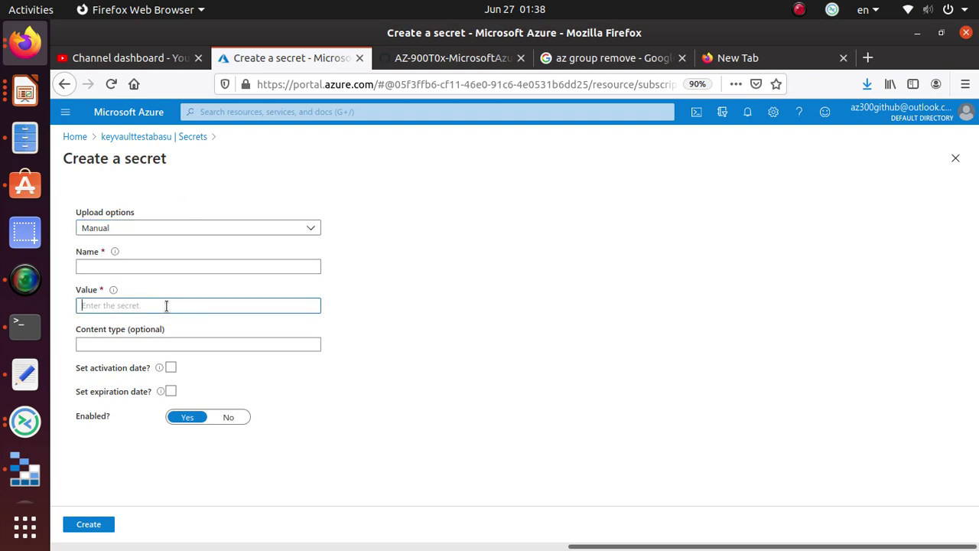
click(154, 136)
Examine the vault's Certificates page and its Certificate Authorities list, and return to the vault.
click(87, 368)
click(120, 409)
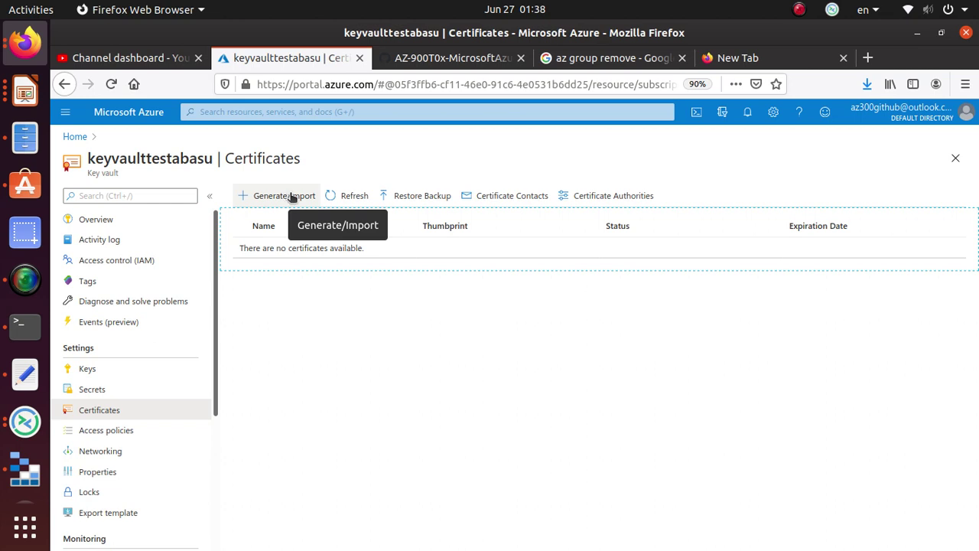
click(604, 197)
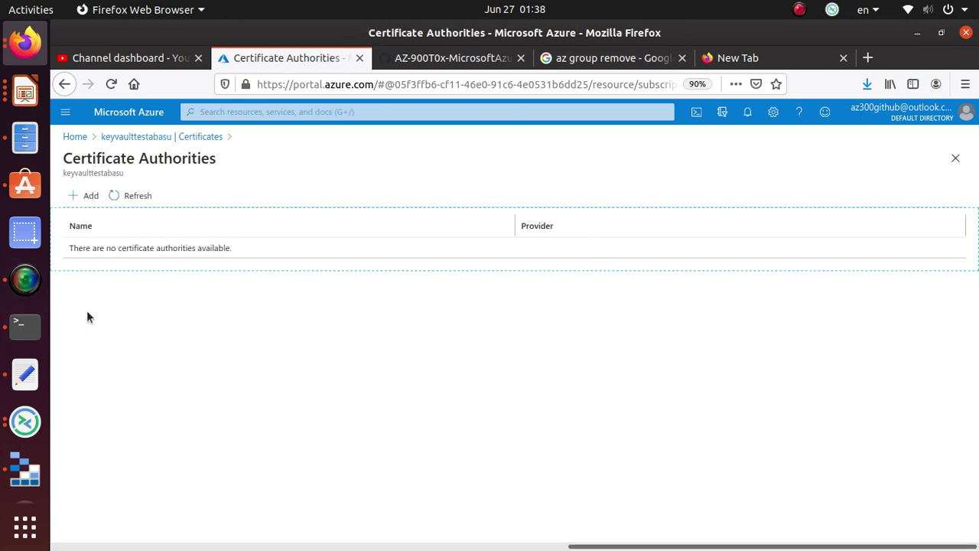
click(161, 136)
Enable vault access for Azure Virtual Machines, Azure Resource Manager and Azure Disk Encryption in the access policies, and save the change.
click(106, 361)
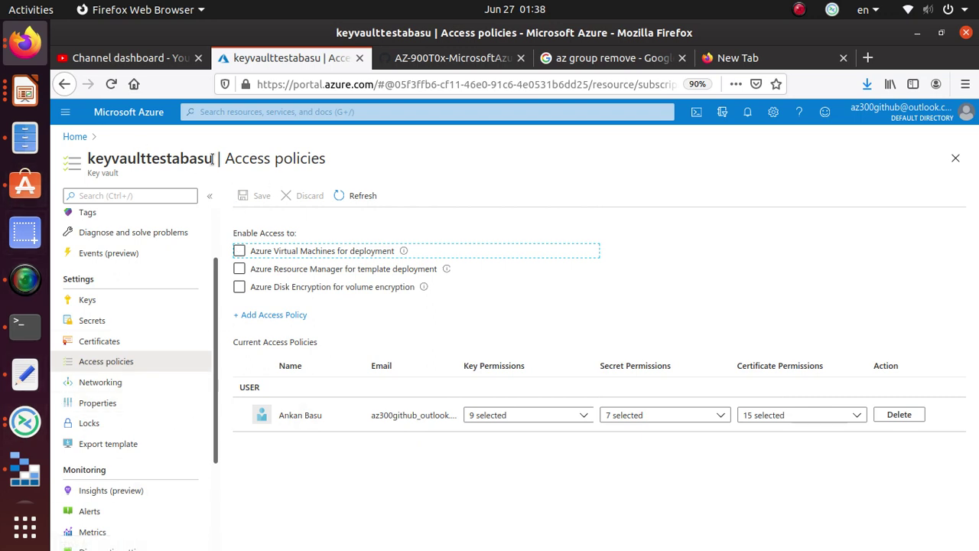
click(269, 289)
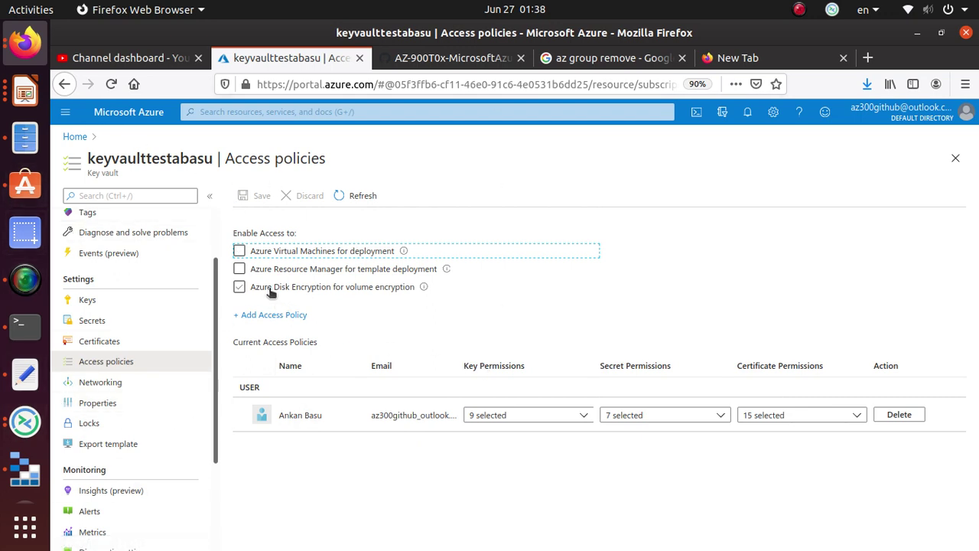
click(240, 251)
click(239, 269)
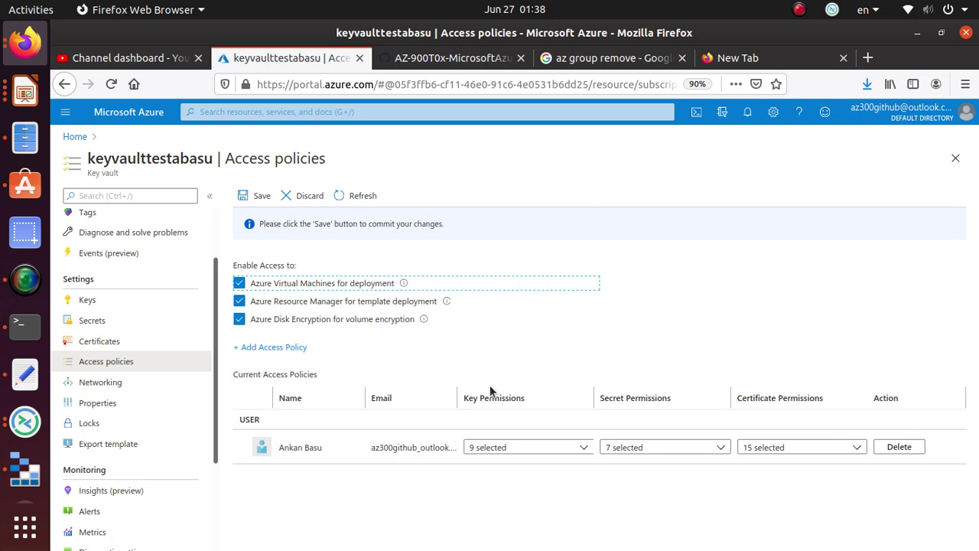
click(262, 197)
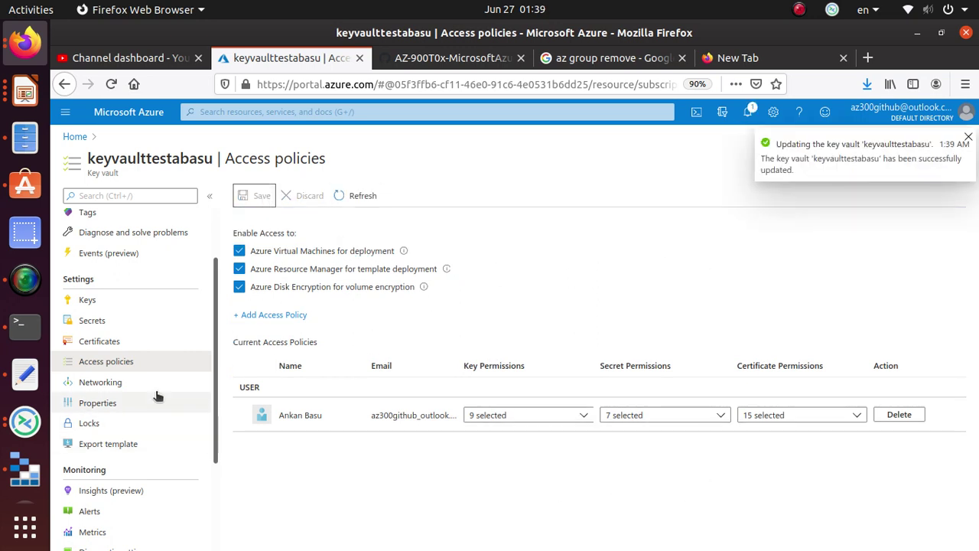
Examine the vault's networking settings, including the virtual network, firewall and exception options for private endpoint and selected networks.
click(108, 385)
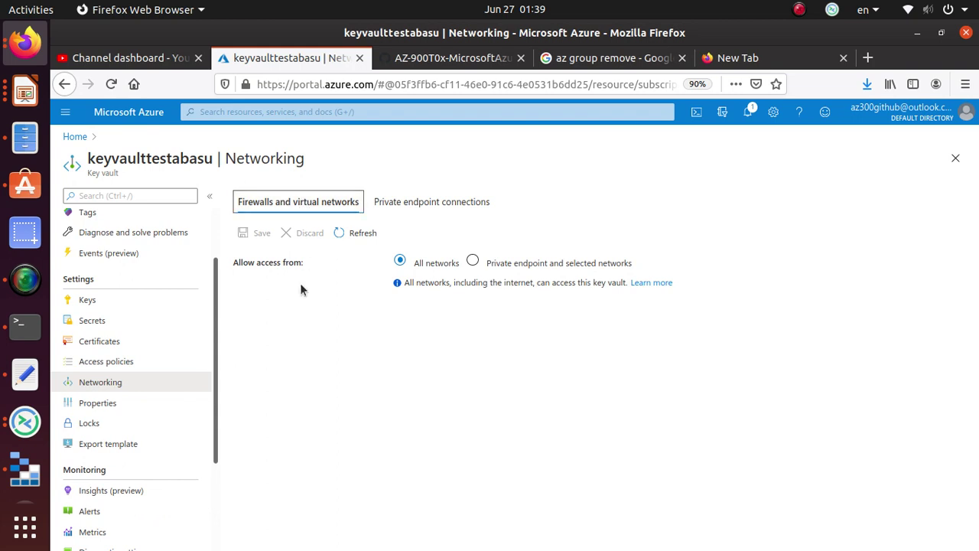
click(473, 261)
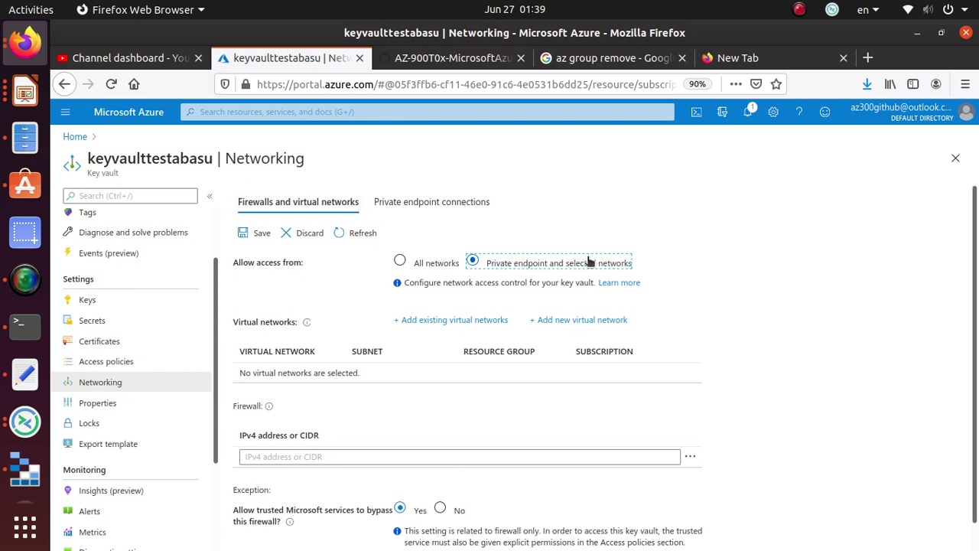
scroll(353, 476, down, 1)
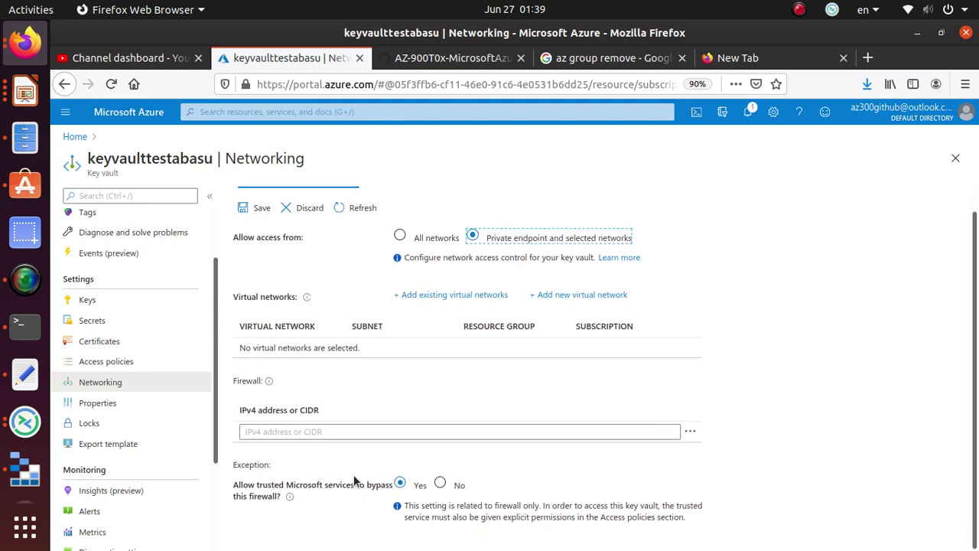
scroll(353, 474, up, 1)
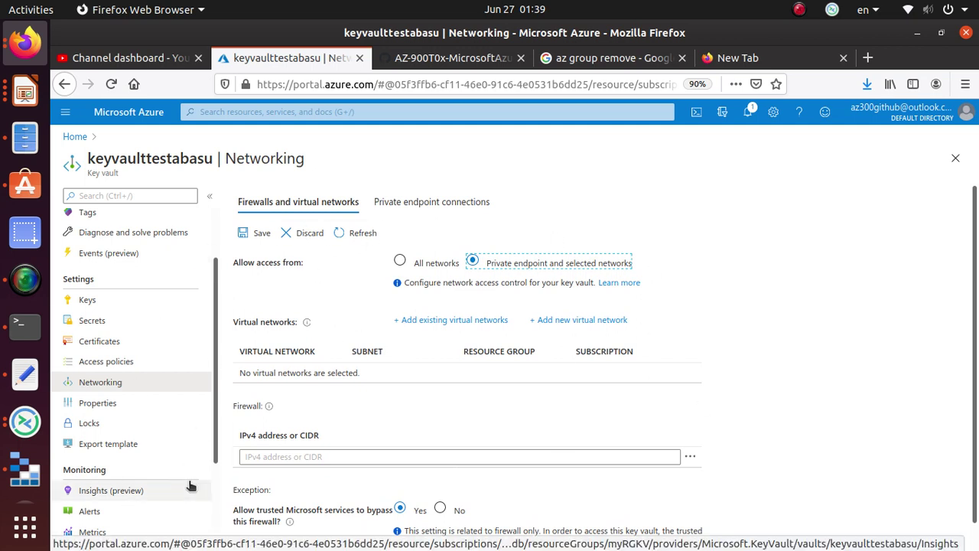
scroll(188, 486, up, 2)
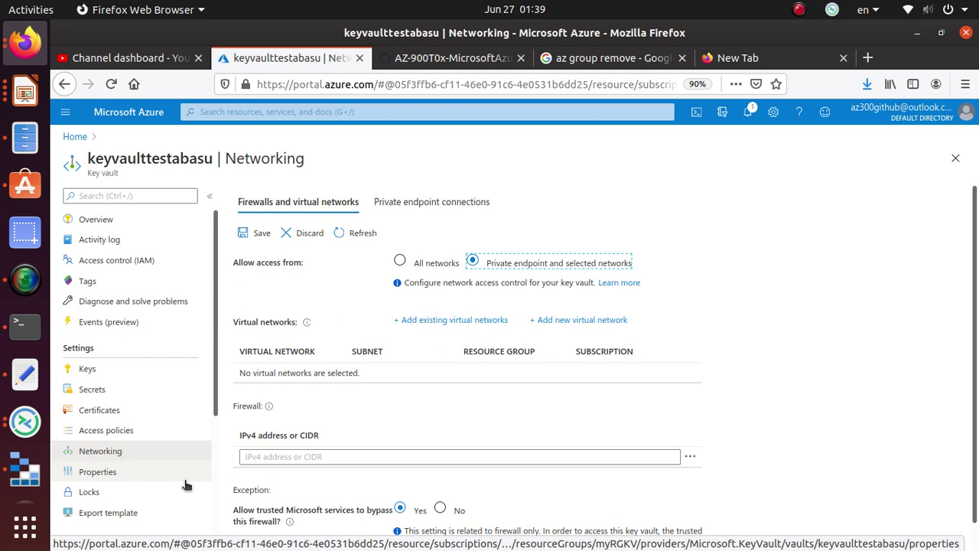
Discard the unsaved networking change, view the vault's Access control (IAM) page, and check the walkthrough.
click(144, 260)
click(556, 315)
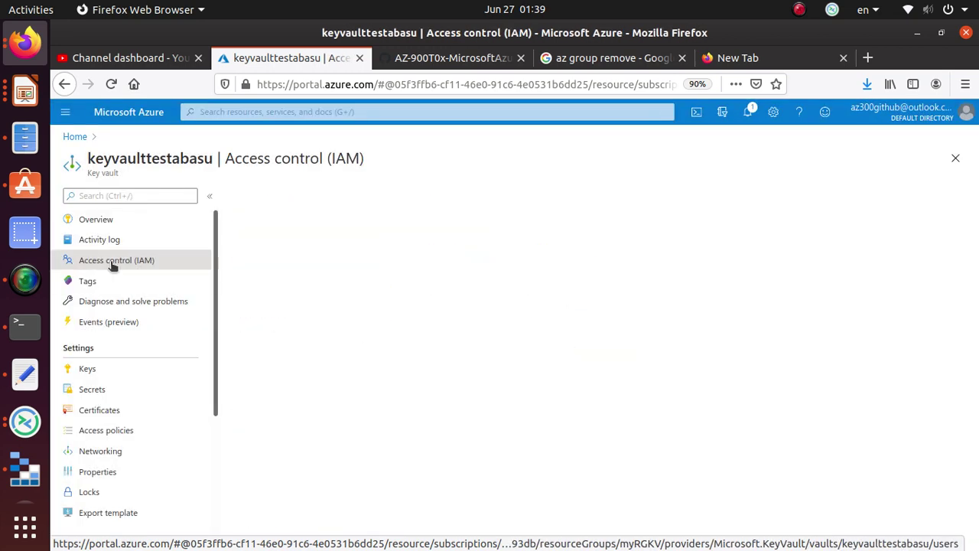
key(ctrl+Tab)
click(280, 60)
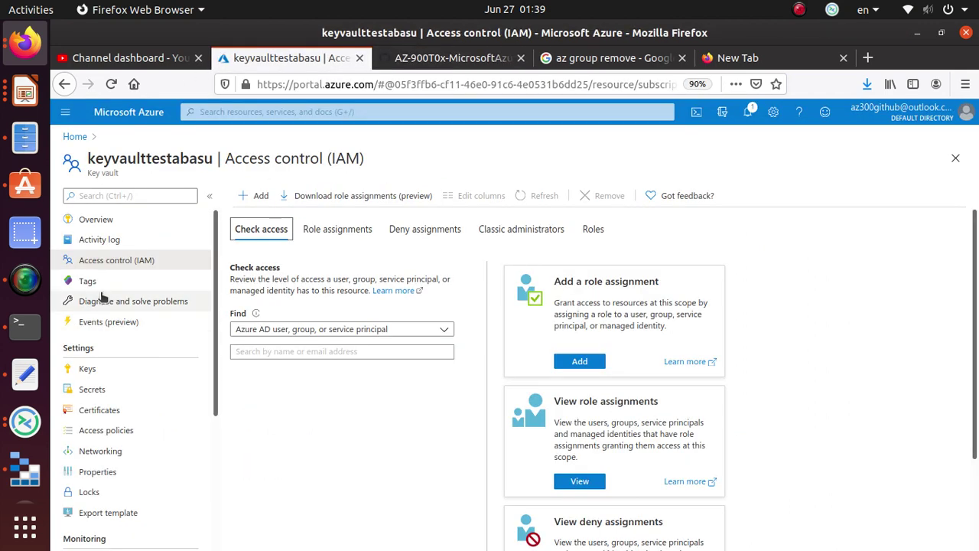
Open the form for creating a key, and copy the secret name ExamplePassword from the walkthrough's Task 2 table.
click(87, 368)
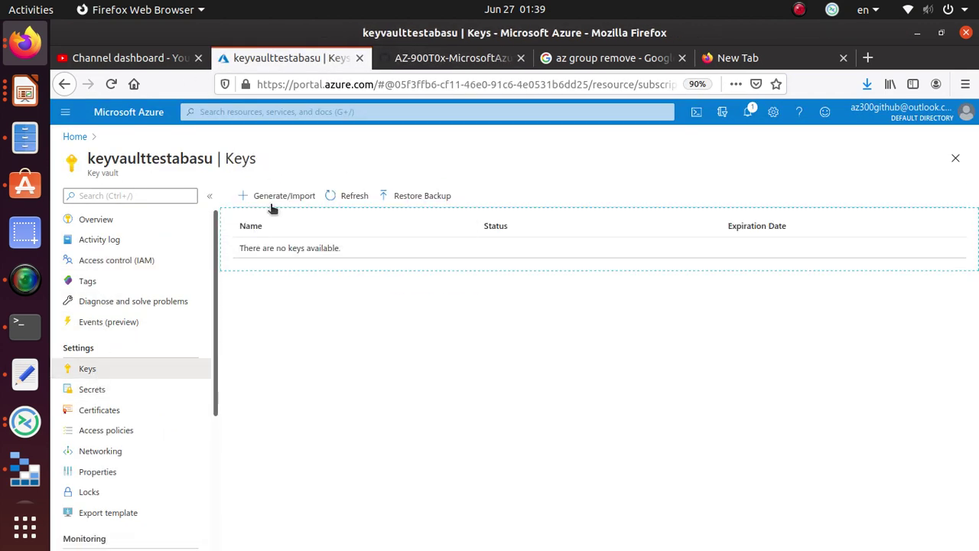
click(283, 196)
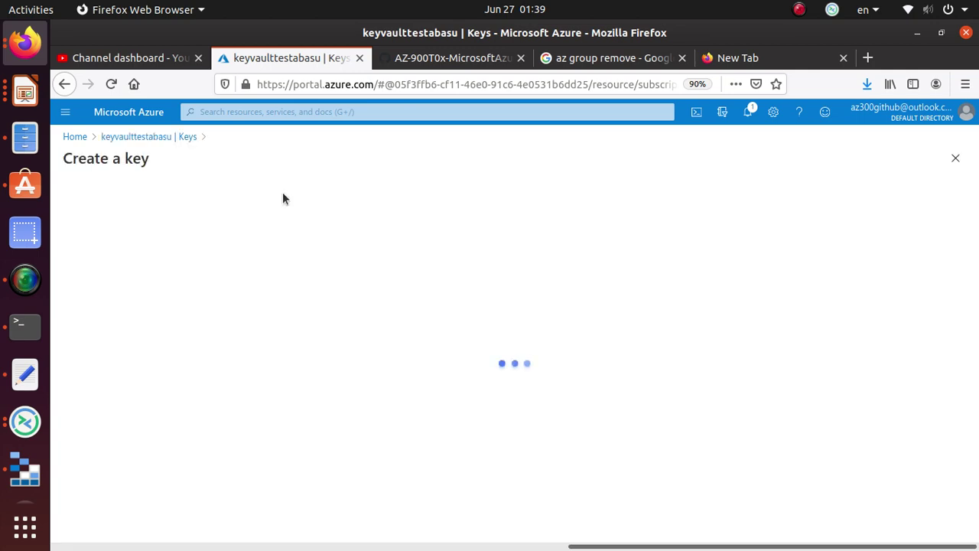
click(444, 60)
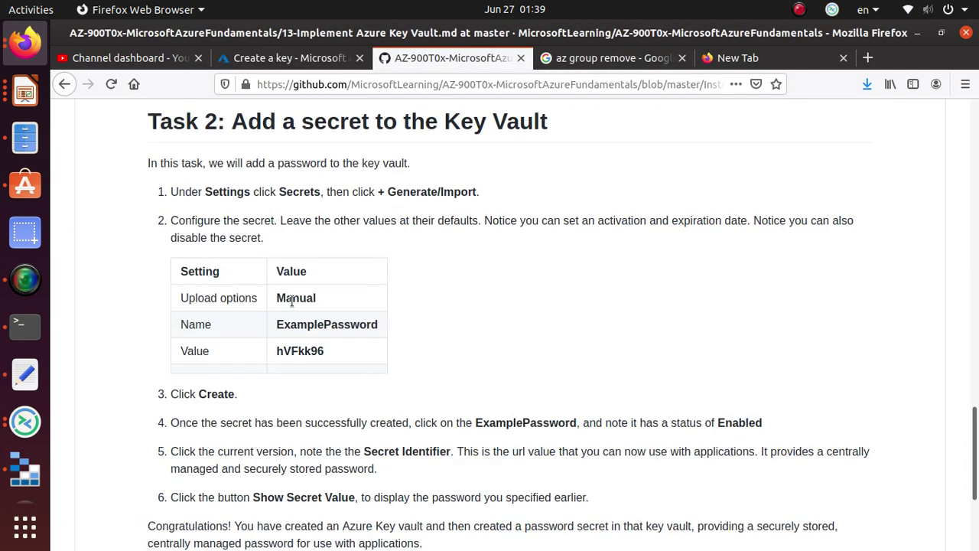
double_click(352, 323)
right_click(353, 323)
click(374, 335)
click(260, 58)
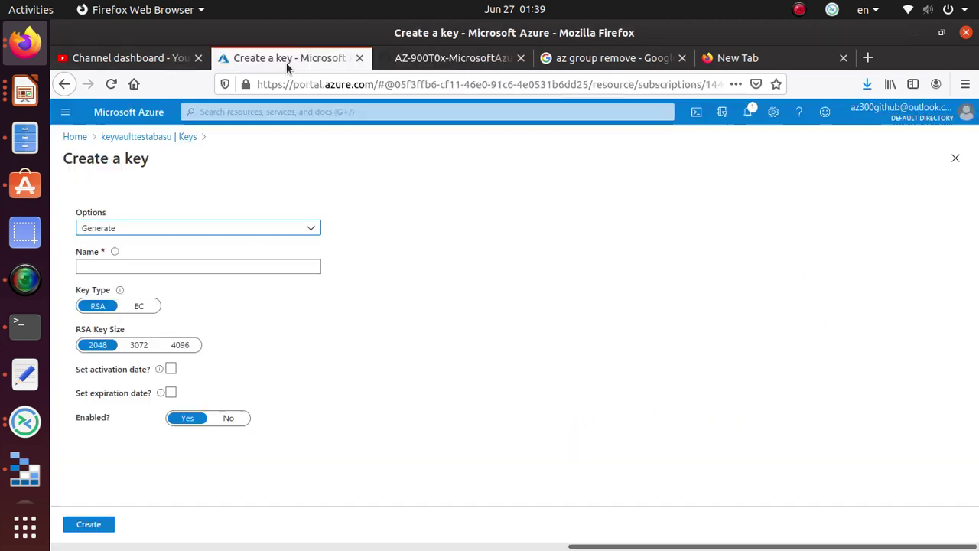
click(123, 234)
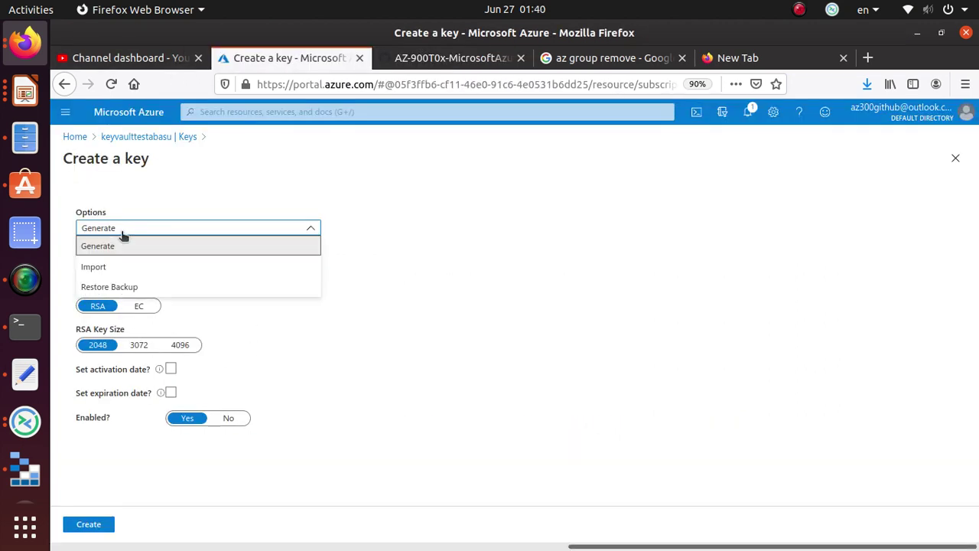
click(123, 236)
click(109, 267)
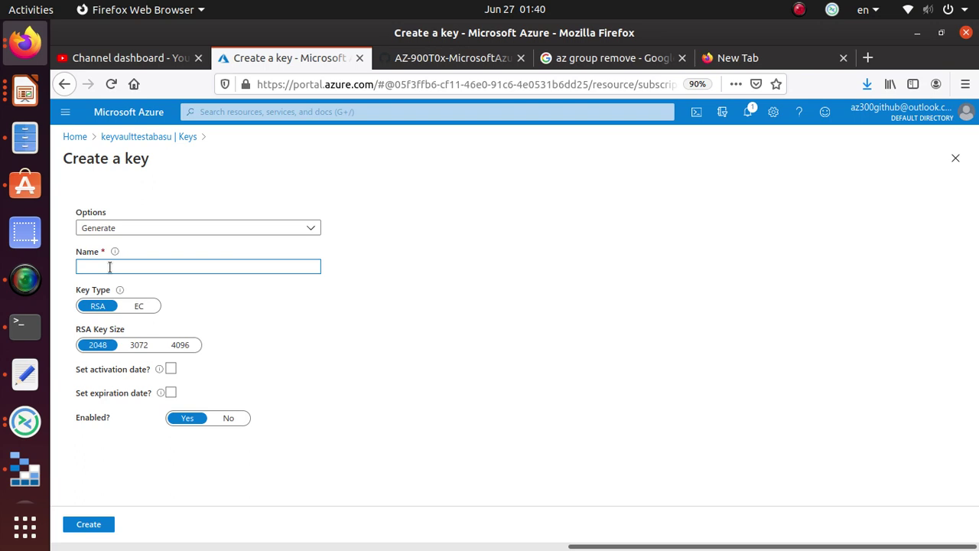
key(ctrl+v)
click(453, 61)
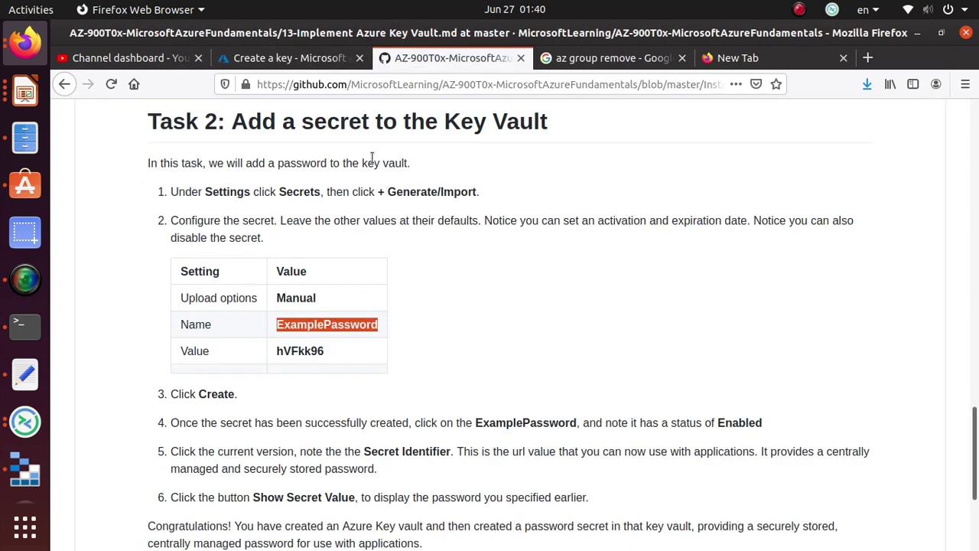
click(269, 210)
click(291, 59)
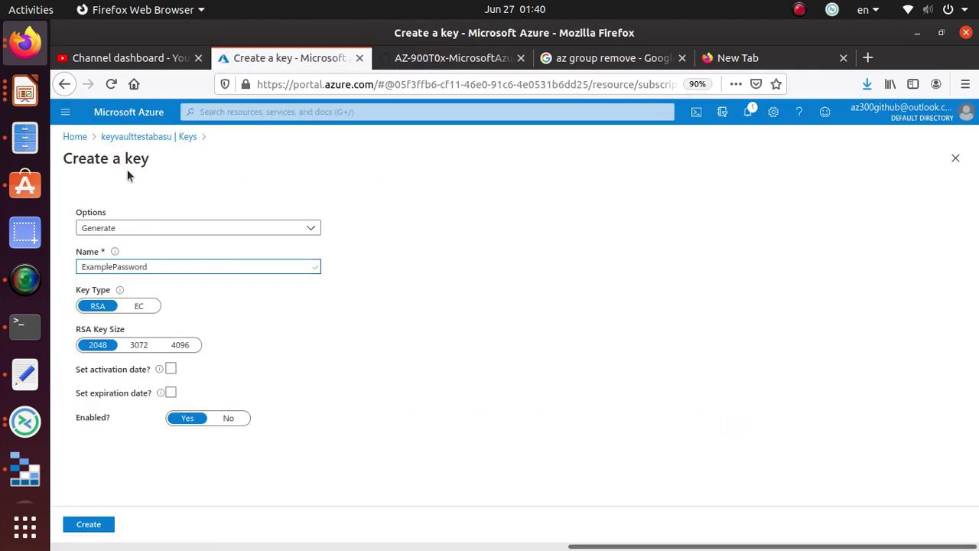
click(64, 84)
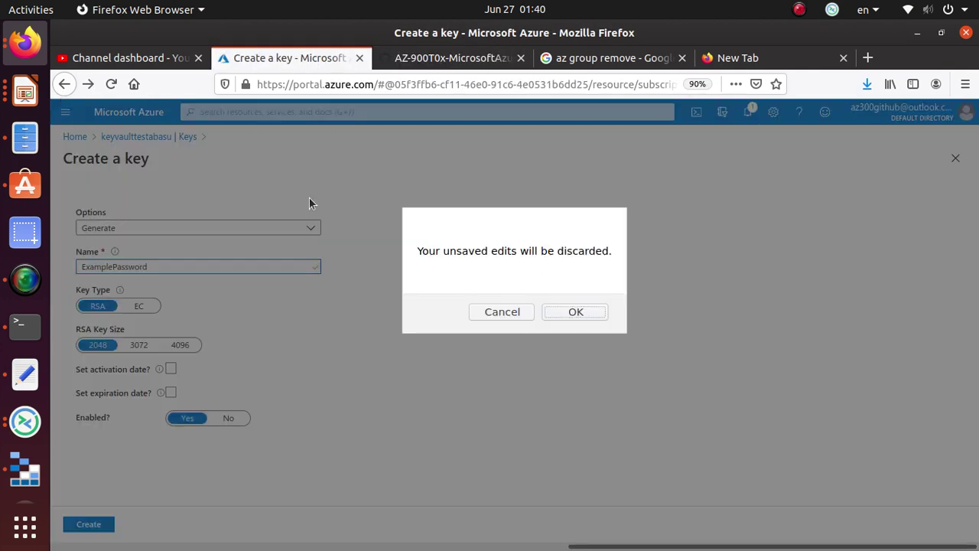
click(594, 315)
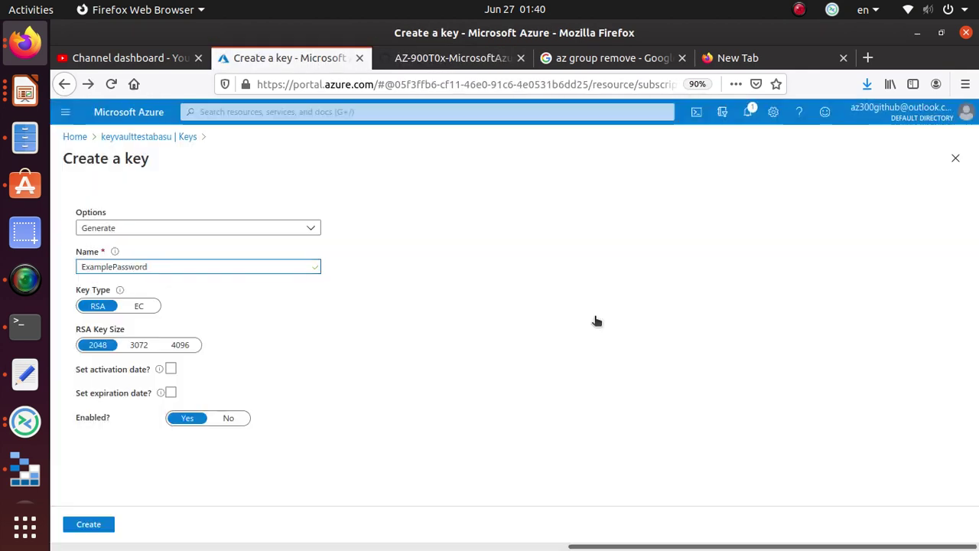
Start a new manual secret in the key vault and name it ExamplePassword.
click(122, 266)
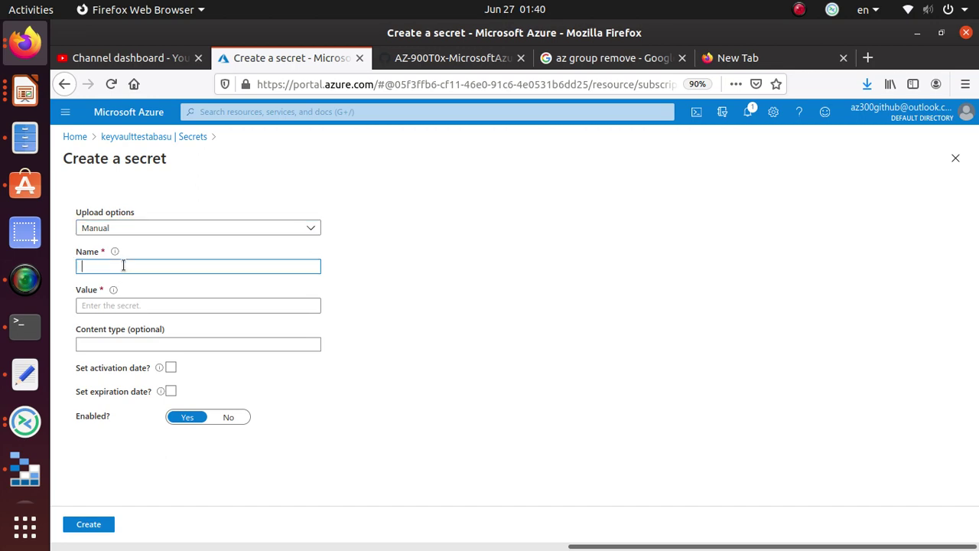
text(ExamplePassword)
key(Tab)
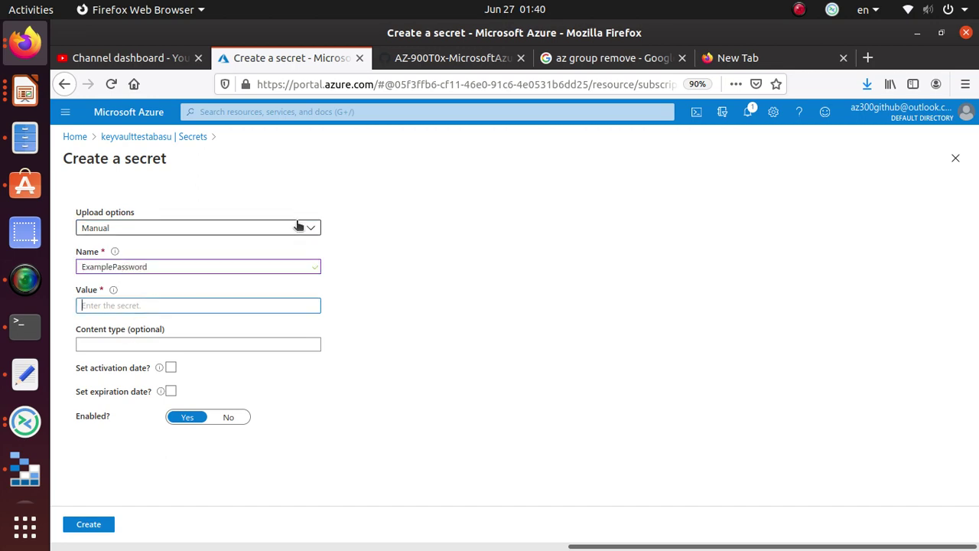
Copy the password from the walkthrough's Task 2 table into the new secret's Value field, and recheck the walkthrough.
click(448, 57)
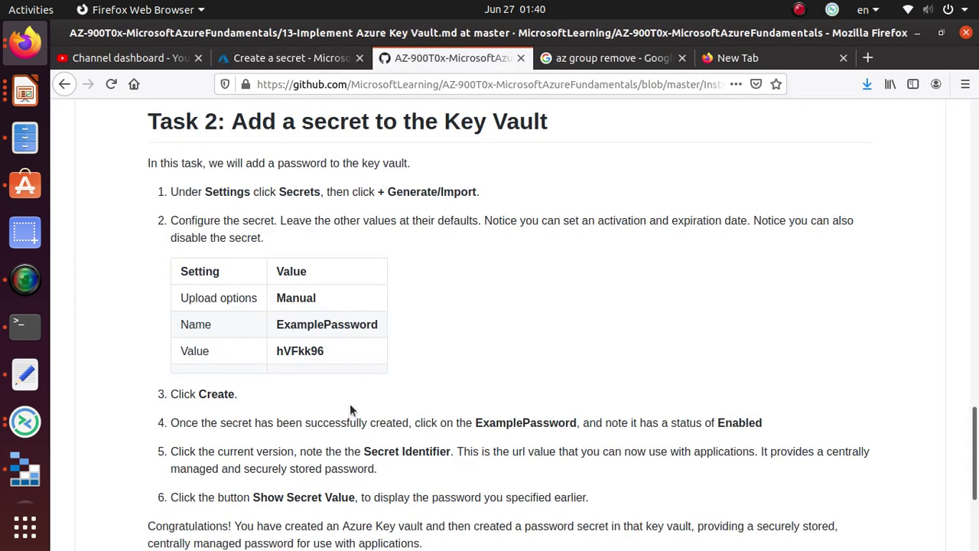
double_click(301, 351)
right_click(301, 352)
click(337, 365)
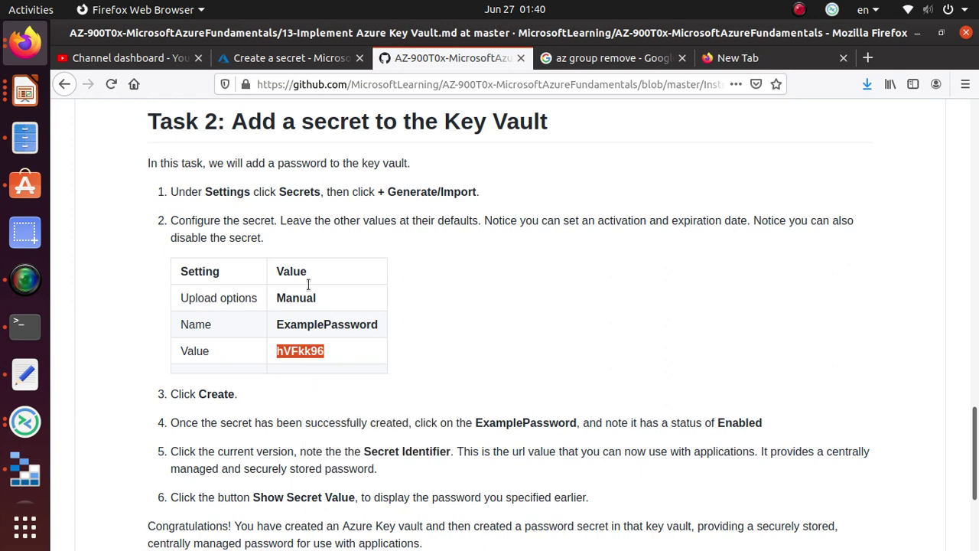
click(291, 57)
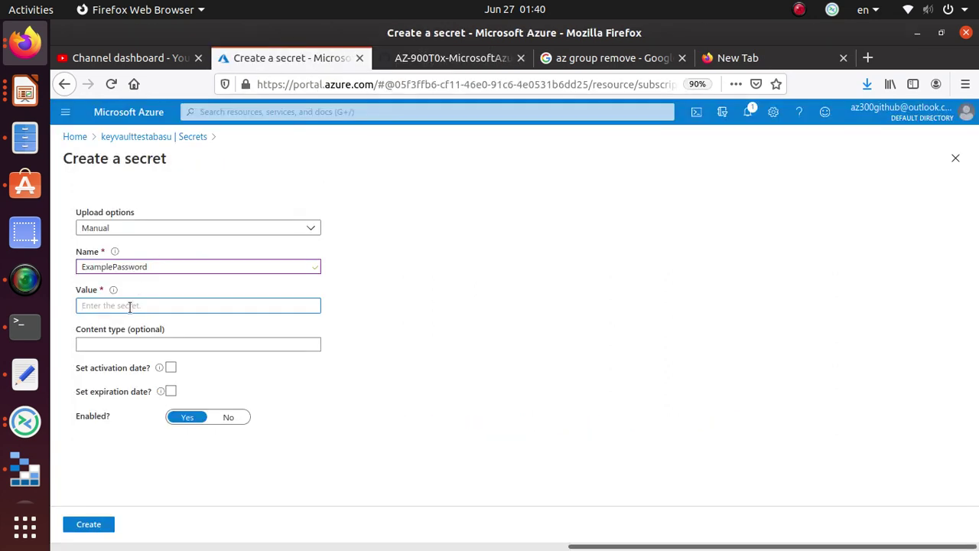
key(ctrl+v)
click(459, 63)
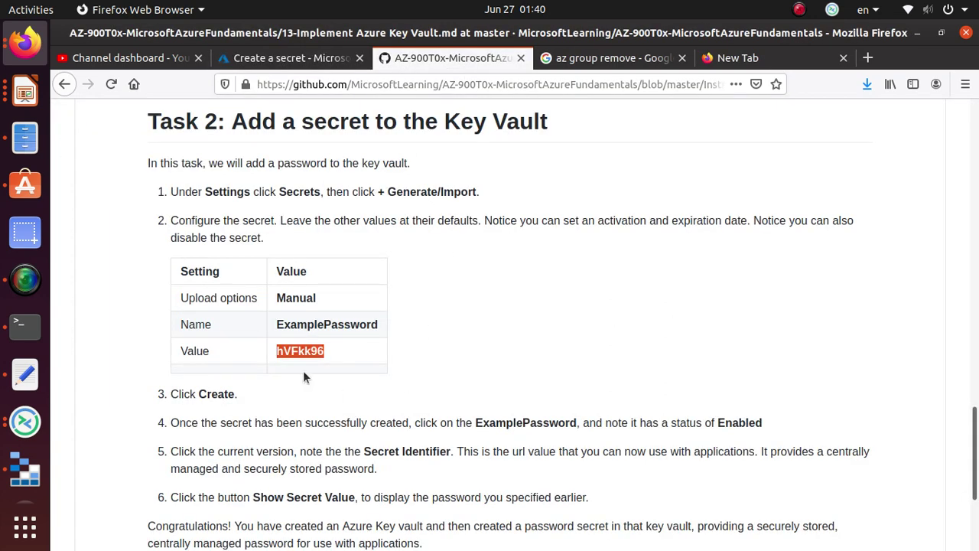
click(291, 58)
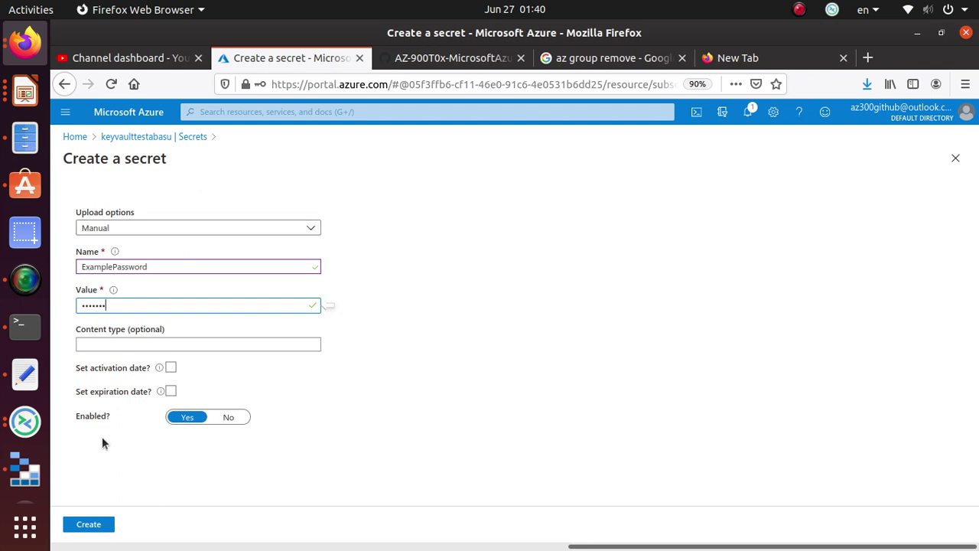
Create the ExamplePassword secret and open the details of its current version.
click(96, 527)
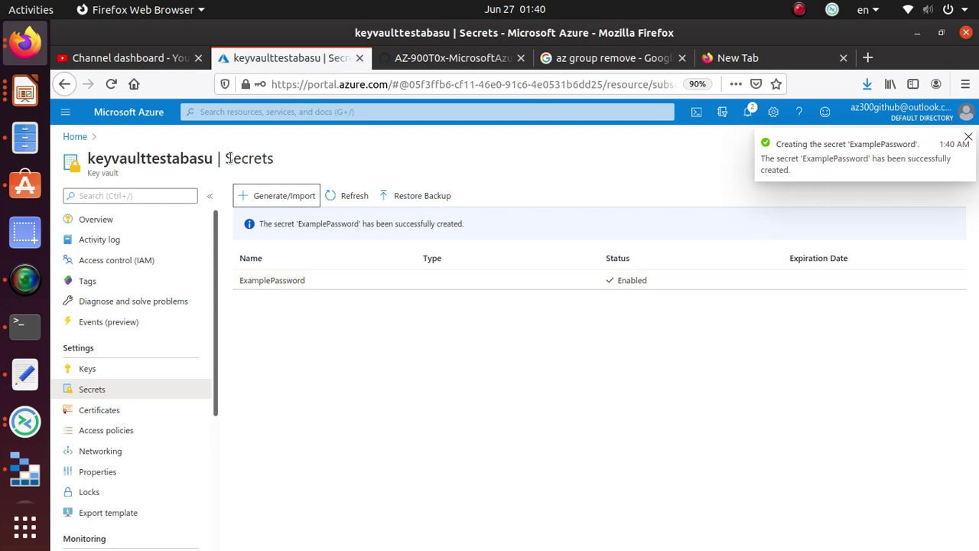
click(296, 283)
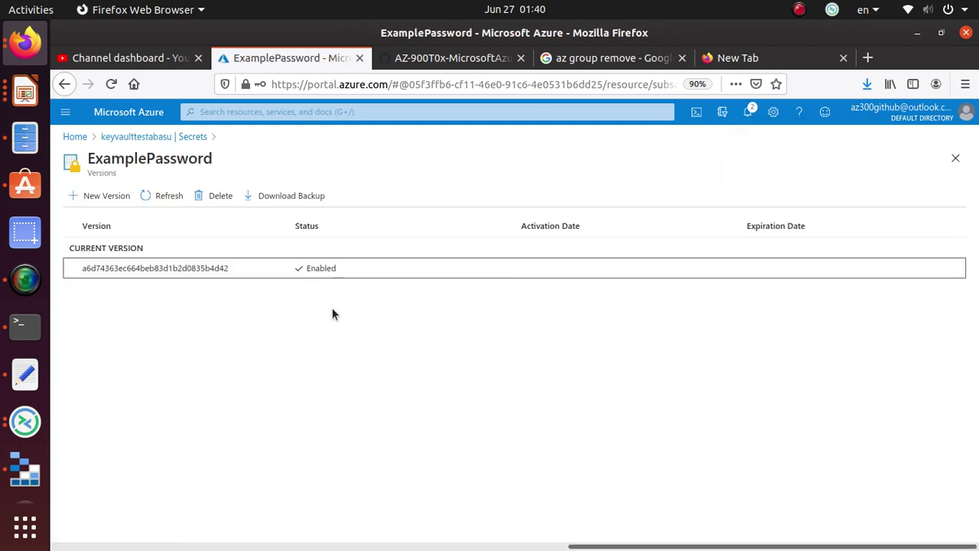
click(246, 271)
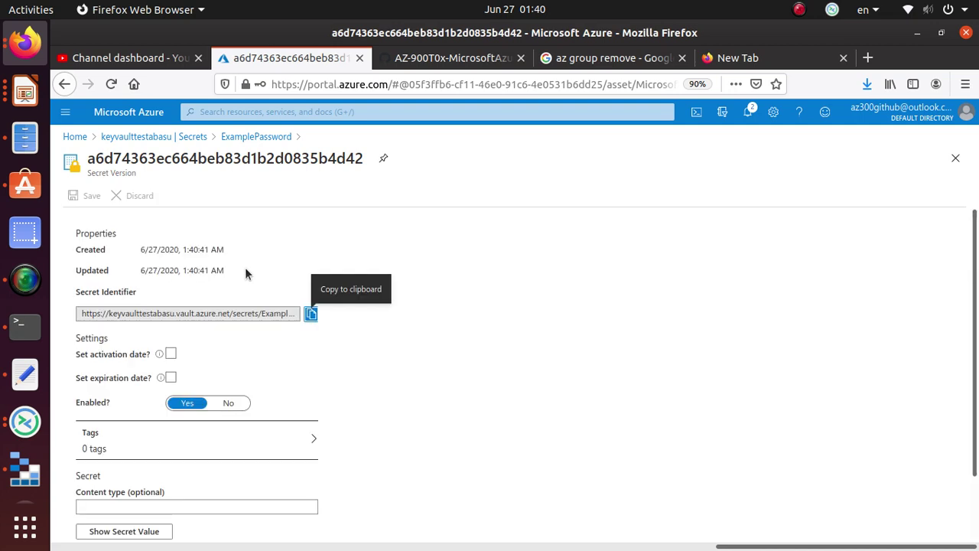
Show the secret value stored in the current version of ExamplePassword and highlight it.
scroll(323, 417, down, 2)
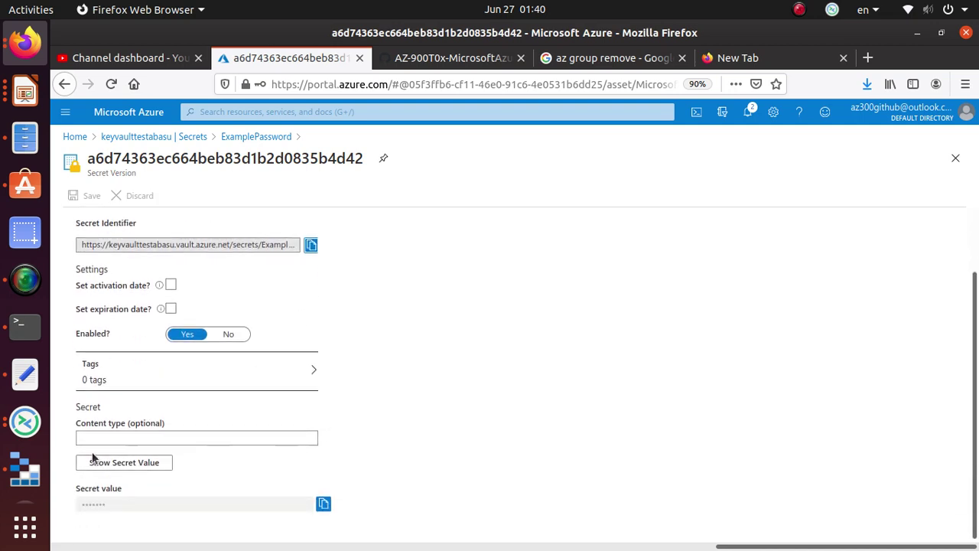
scroll(95, 459, down, 1)
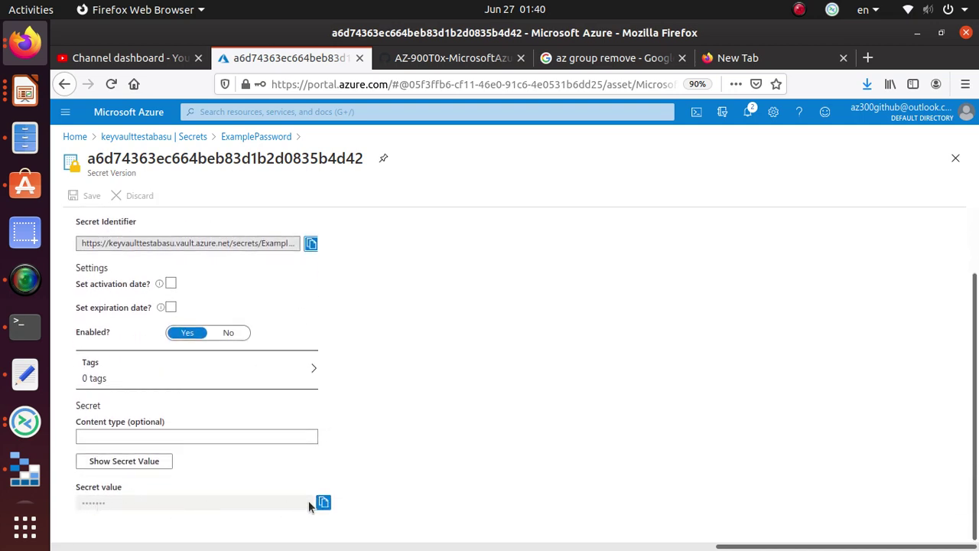
click(147, 465)
drag(116, 503, 86, 503)
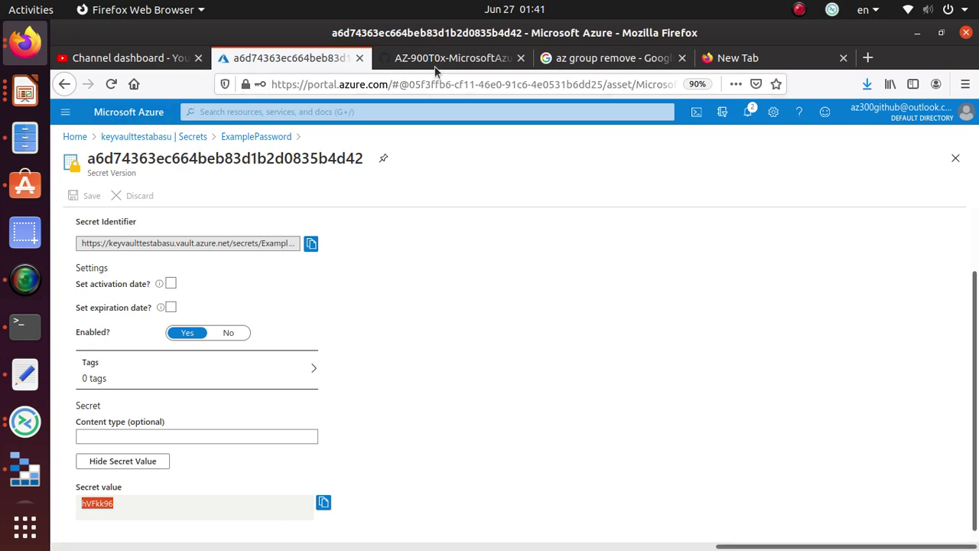
Review step 4 of the walkthrough and return to the ExamplePassword versions list to check the secret's status.
click(455, 59)
scroll(323, 311, down, 5)
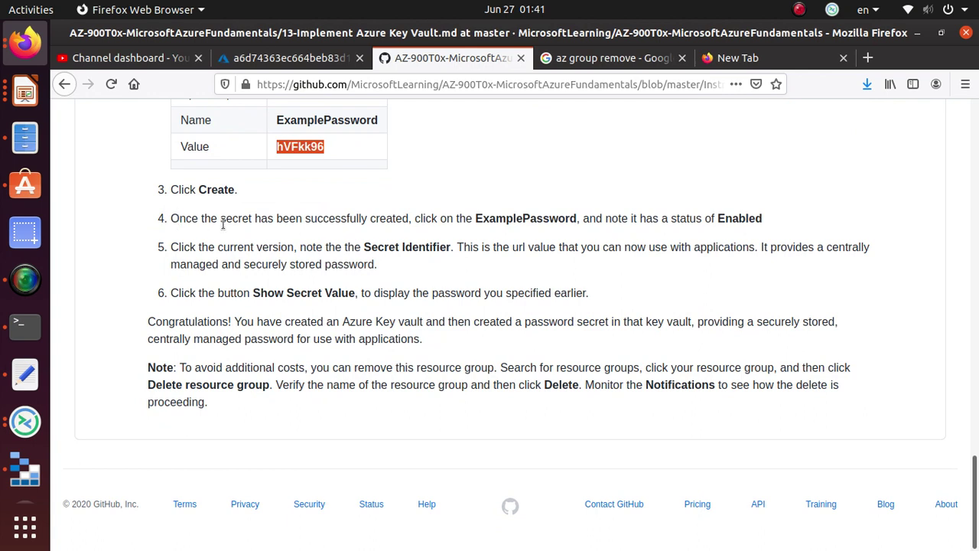
triple_click(525, 214)
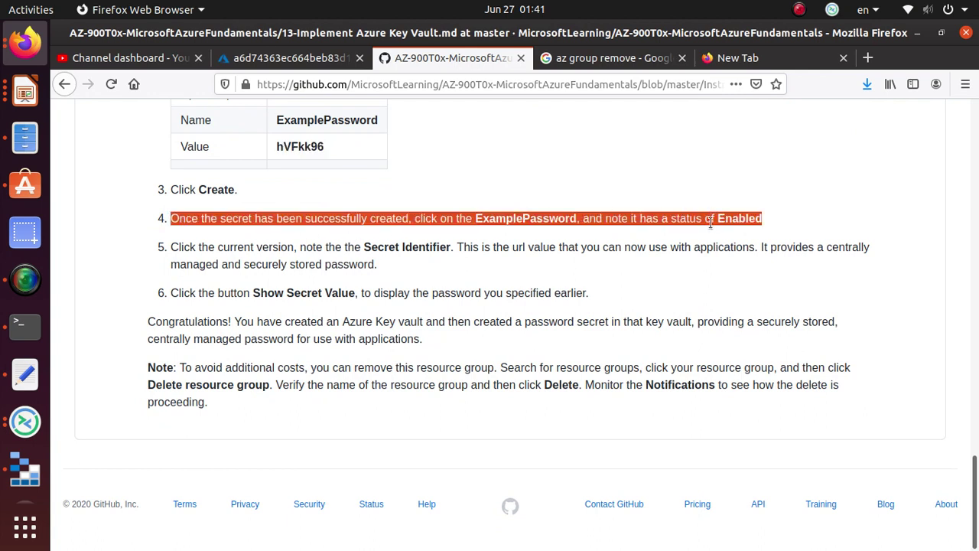
click(305, 61)
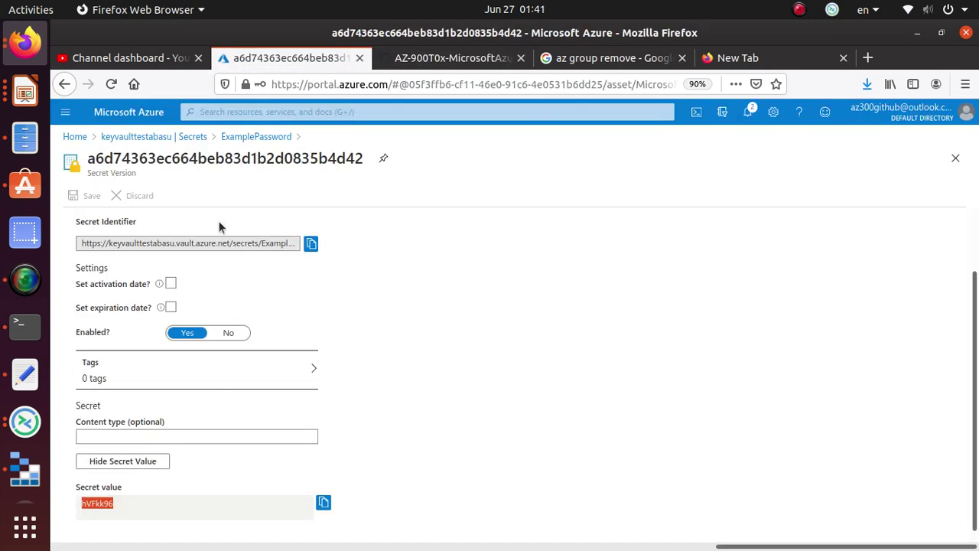
scroll(207, 417, up, 3)
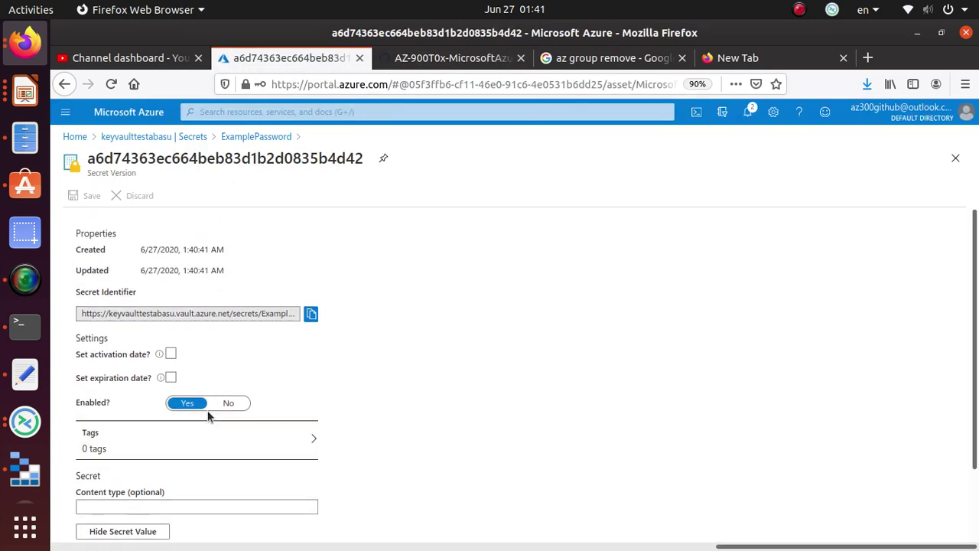
click(250, 137)
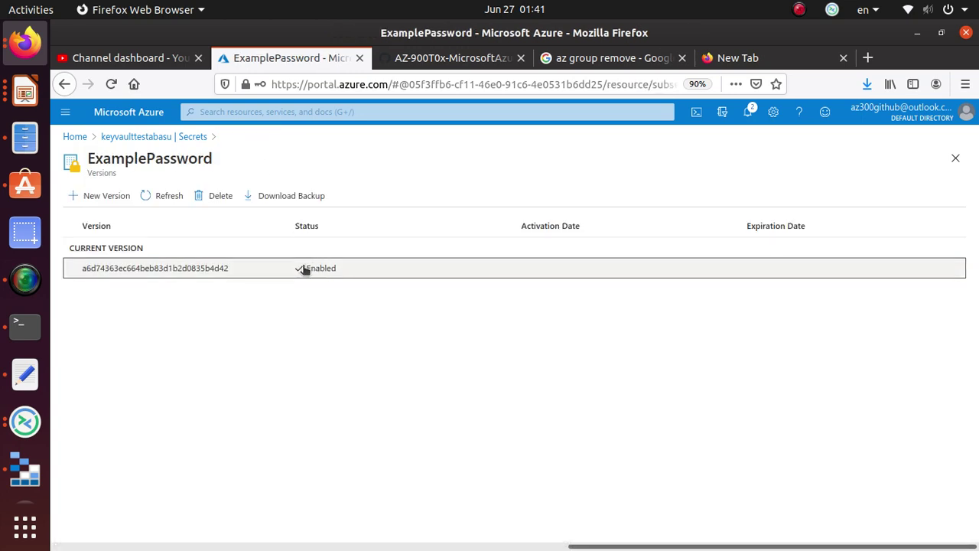
Read step 5 of the walkthrough about the Secret Identifier and highlight that term.
click(459, 58)
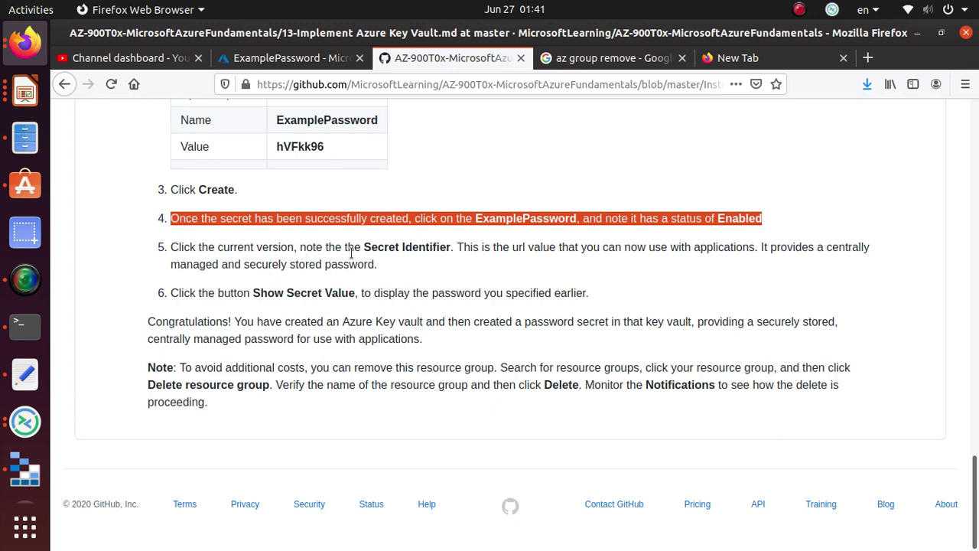
drag(364, 250, 459, 253)
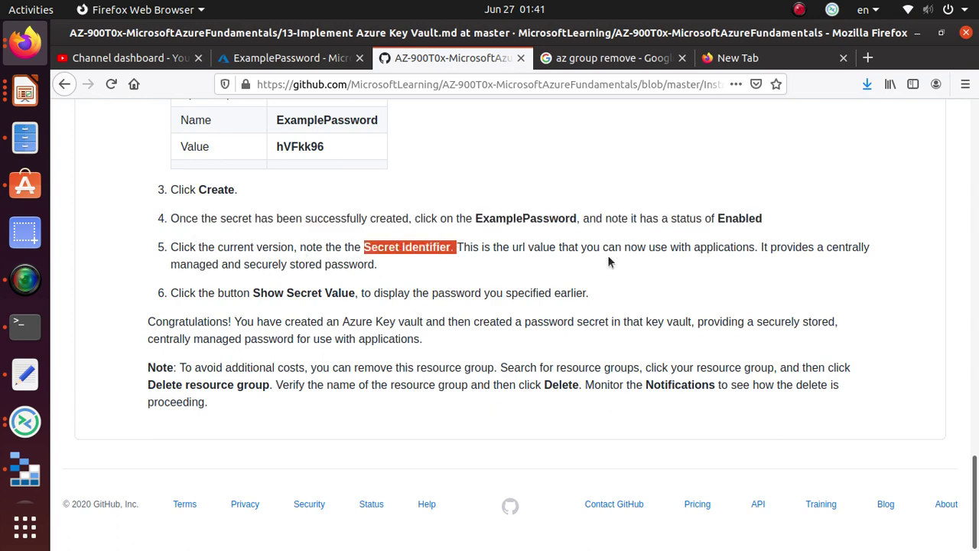